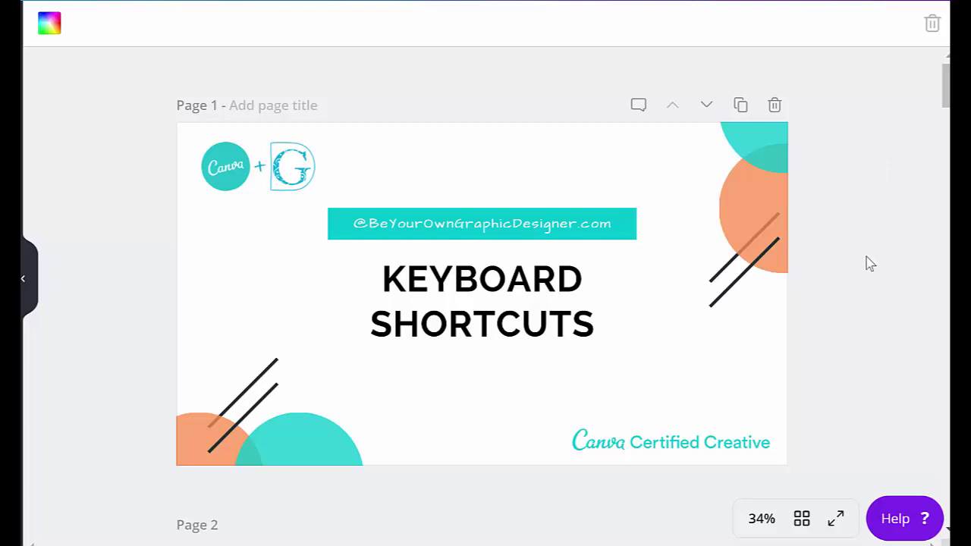
Scroll from page 1 down to page 2, the 'Try zooming the design page' slide
scroll(867, 263, down, 7)
scroll(866, 265, up, 3)
scroll(867, 268, down, 2)
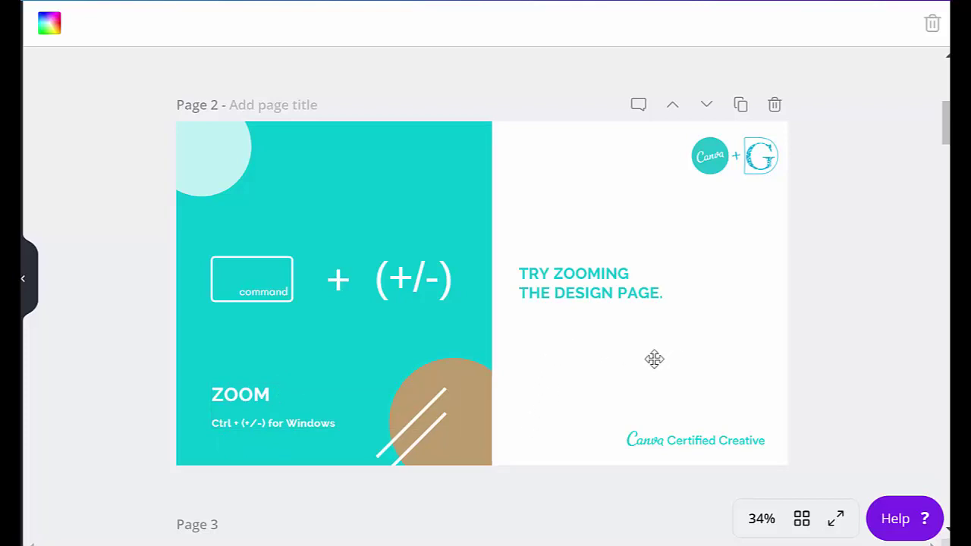
Switch page 3's sentence to all caps with Cmd+Shift+K, then back to normal case
scroll(654, 358, down, 5)
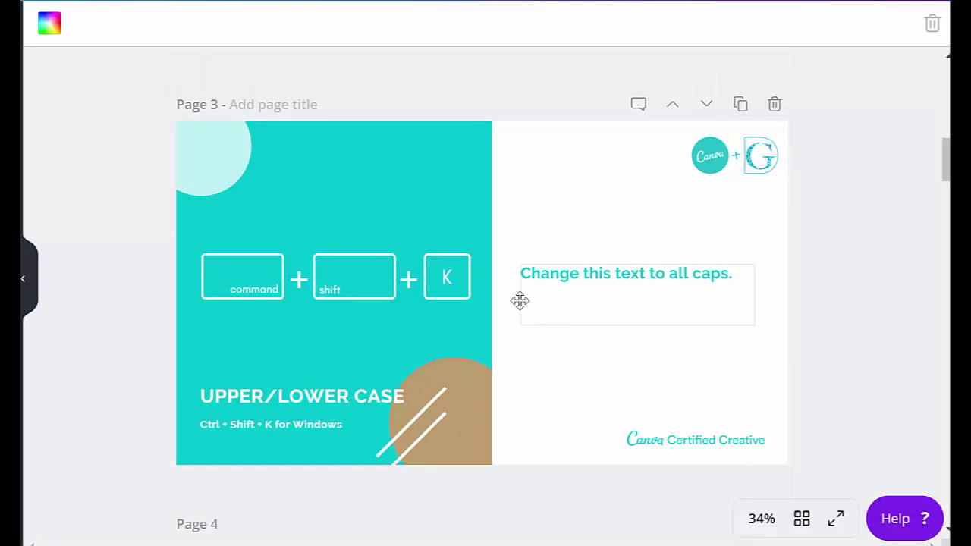
click(534, 278)
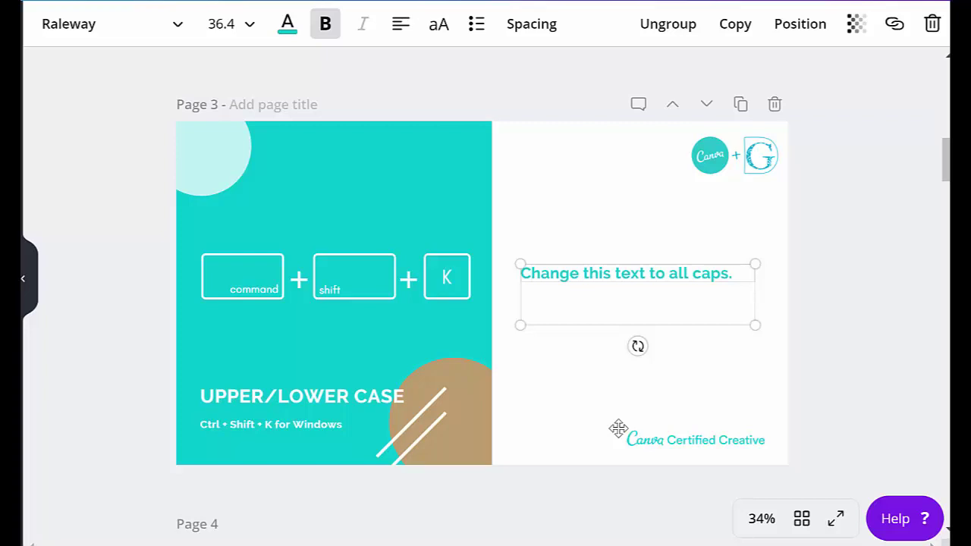
key(super+shift+k)
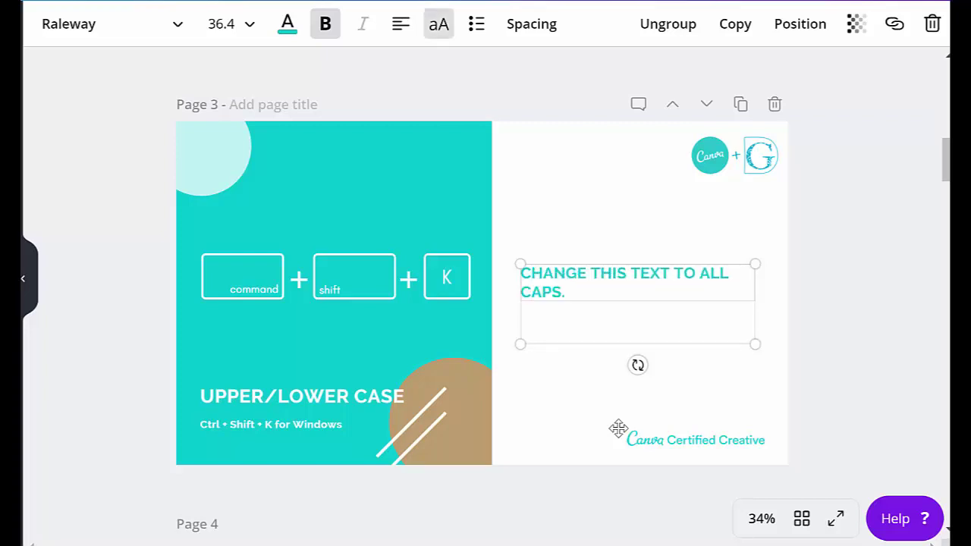
key(super+shift+k)
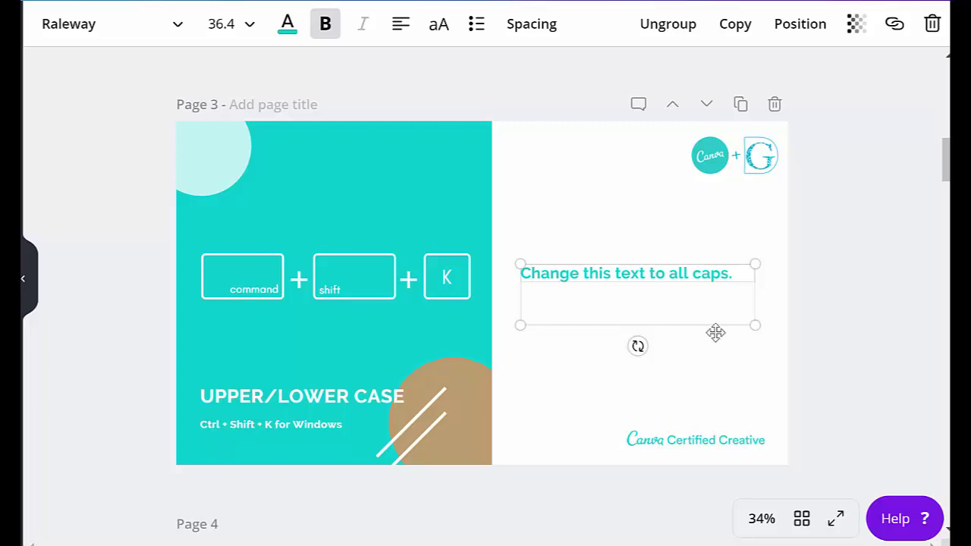
scroll(880, 270, down, 3)
Select page 4's teal circle behind the triangle, recolour it purple, then undo back to teal
scroll(880, 271, down, 2)
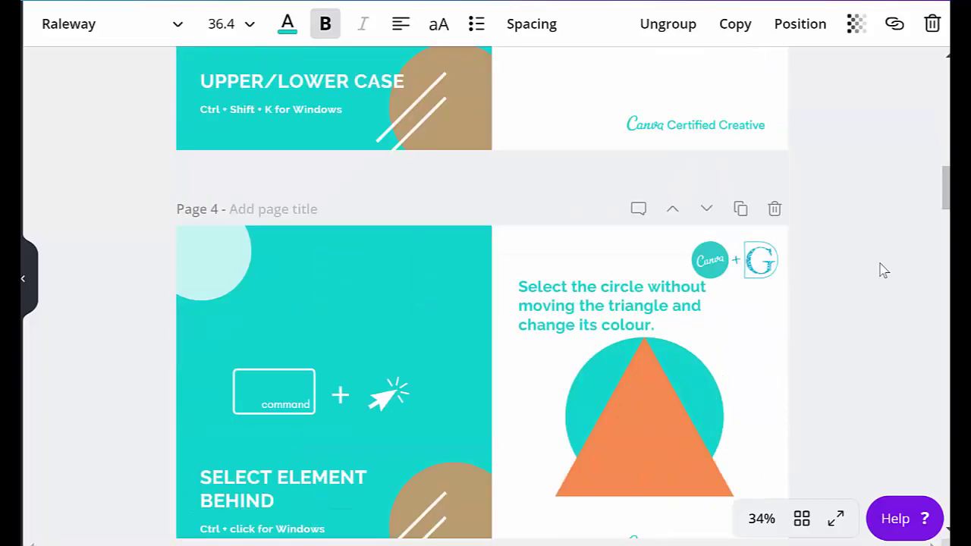
scroll(882, 269, down, 2)
click(750, 280)
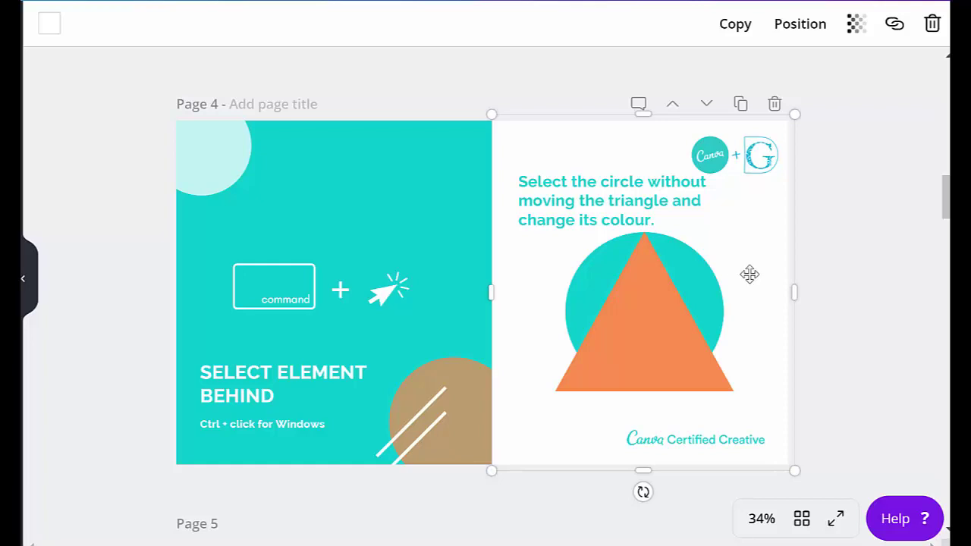
click(653, 304)
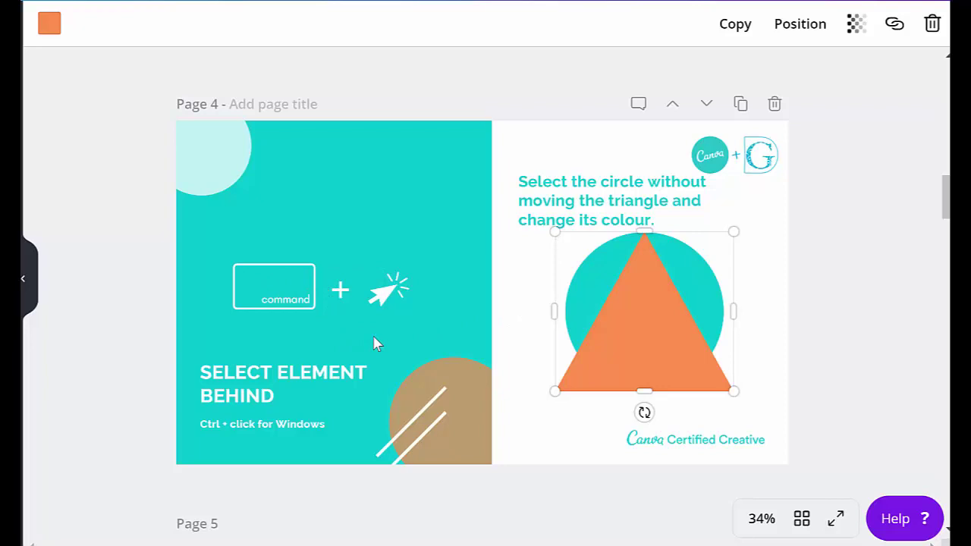
ctrl+click(652, 364)
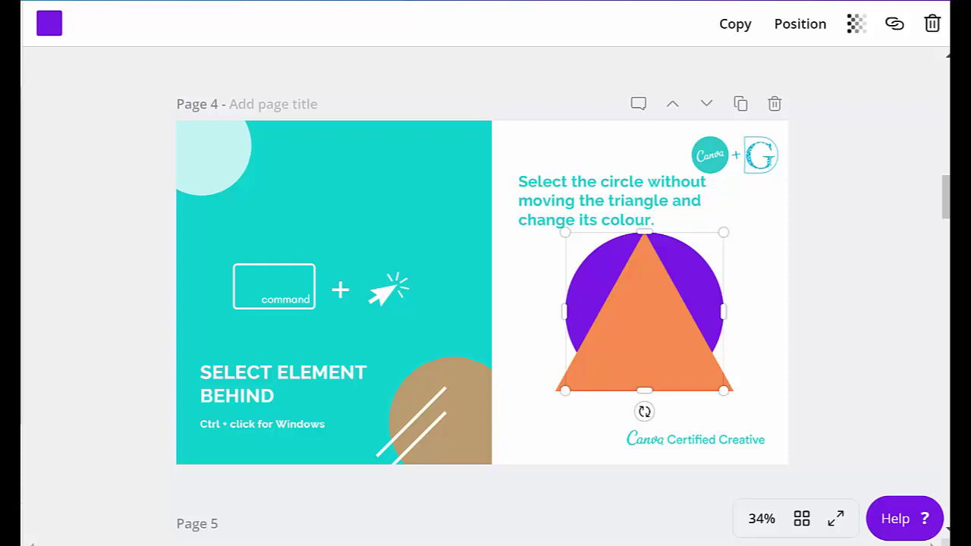
key(ctrl+z)
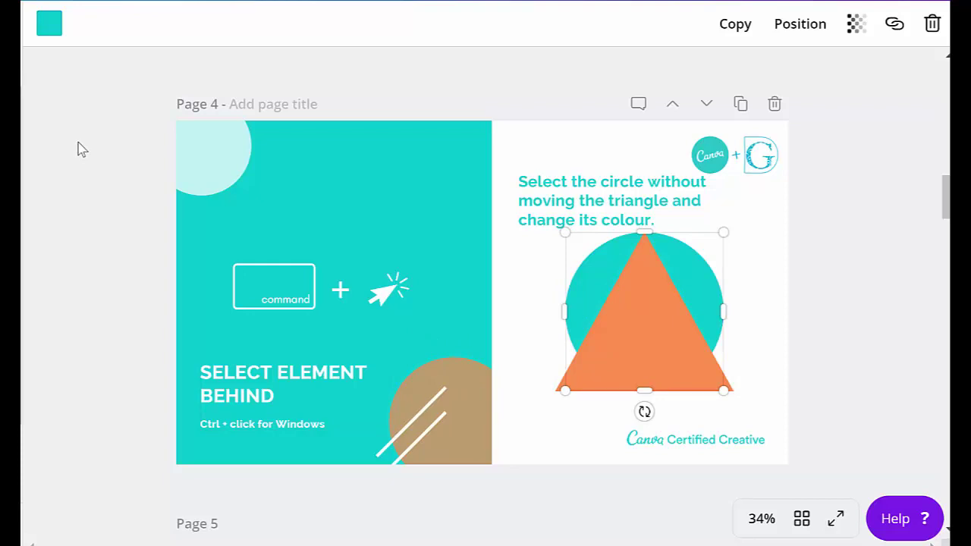
Add a size-36 'This is my new text box' text box on page 5's white half
scroll(82, 149, down, 6)
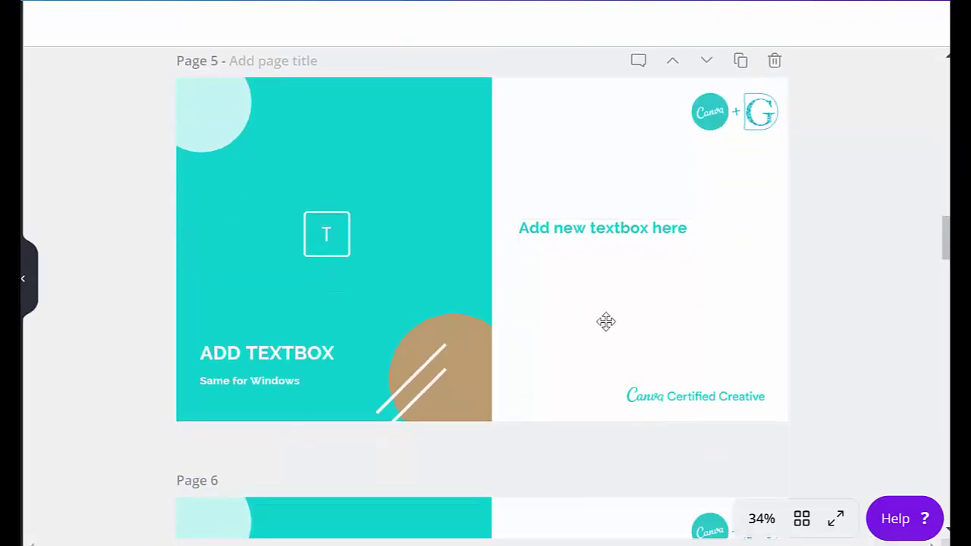
click(604, 292)
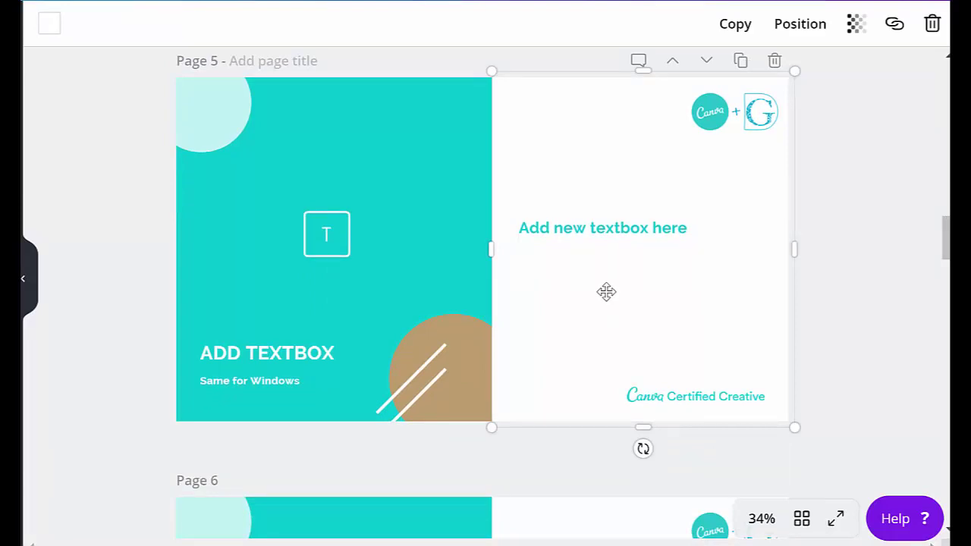
key(t)
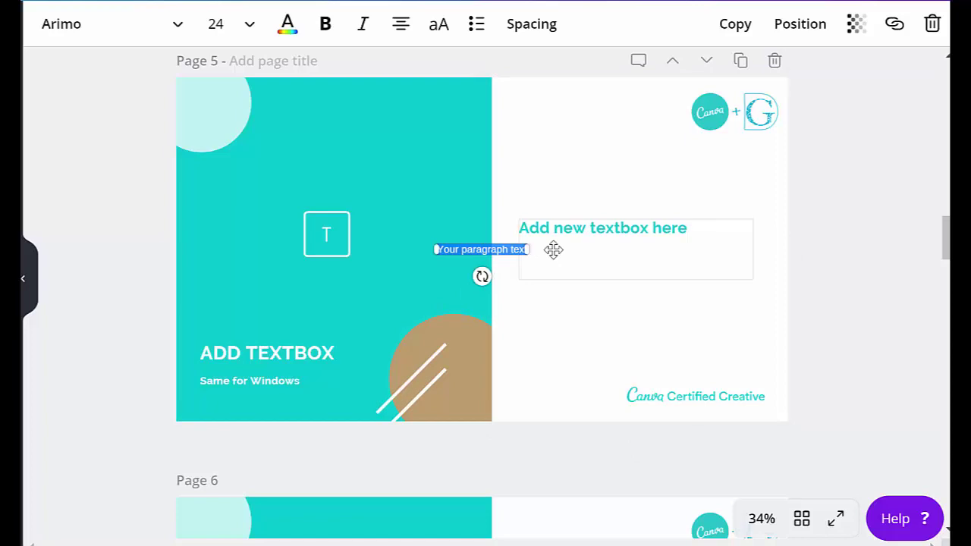
text(T)
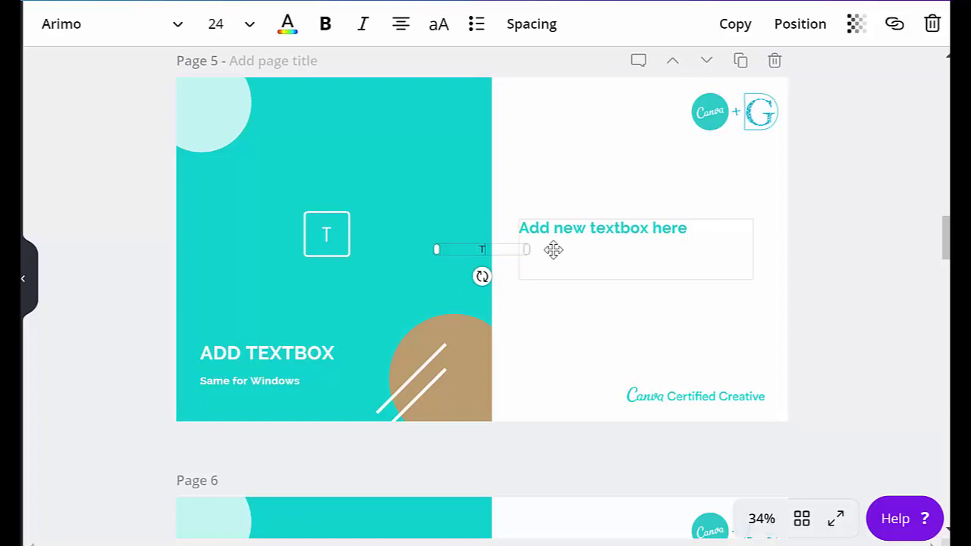
text(his is my new text bo)
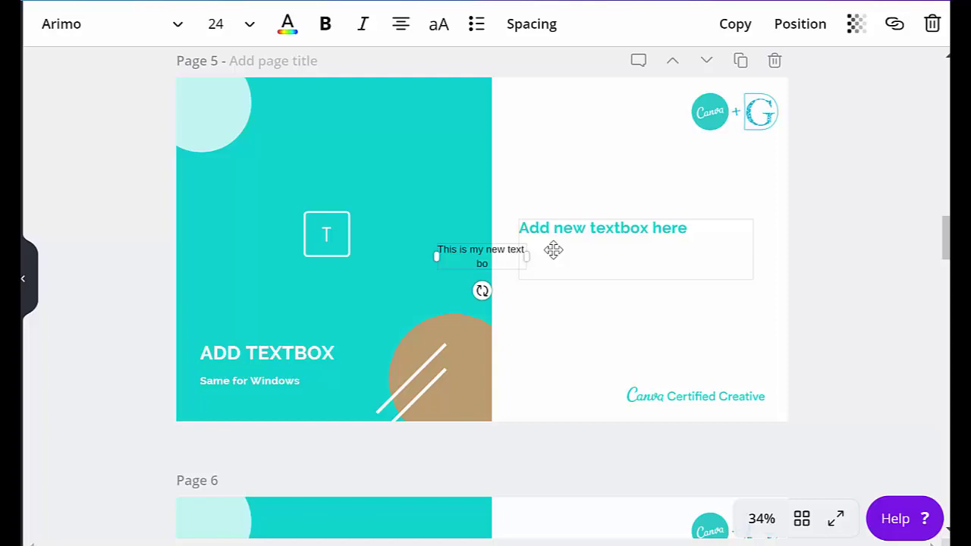
text(x)
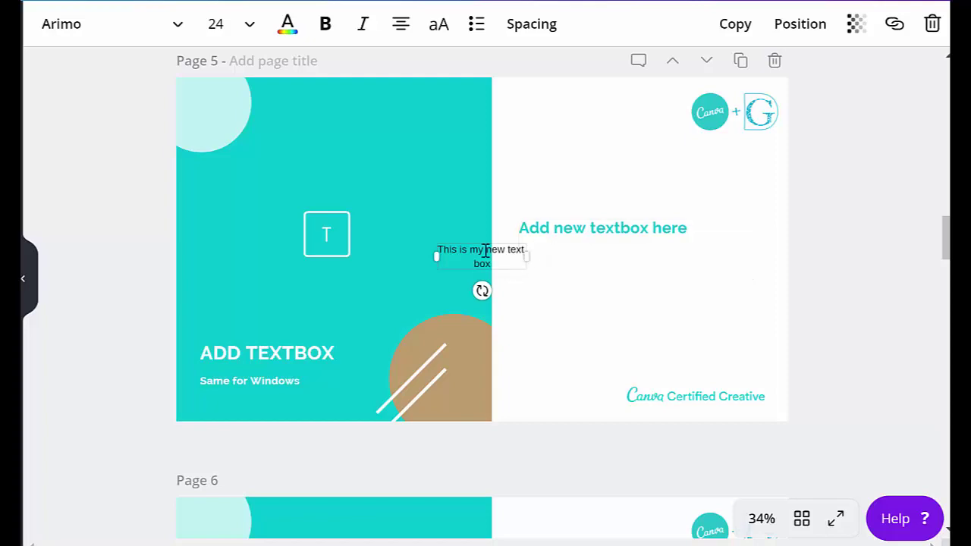
click(250, 28)
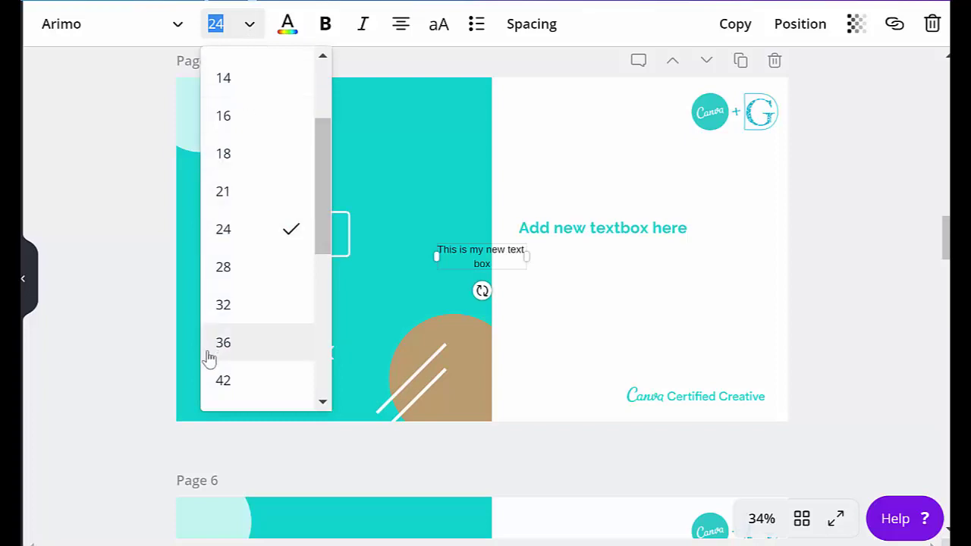
click(230, 342)
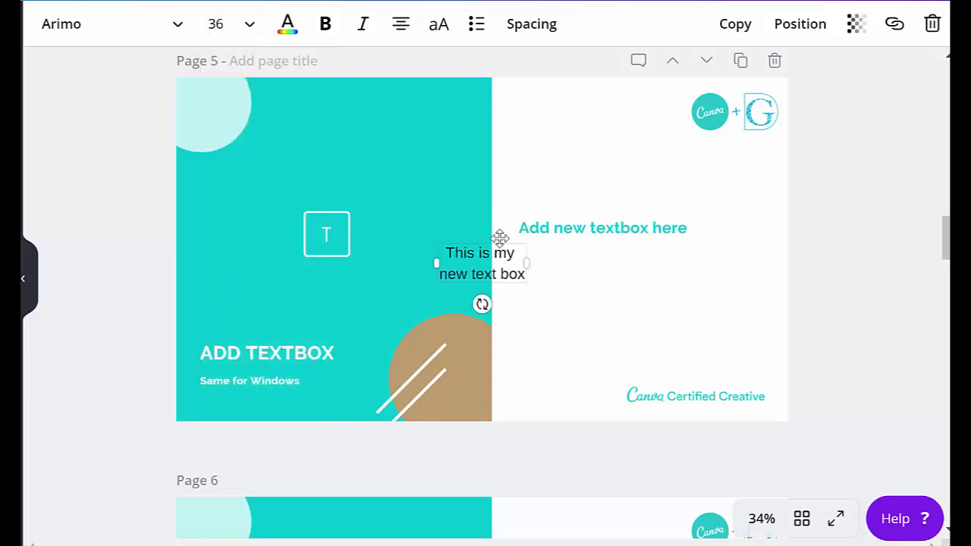
drag(500, 237, 667, 277)
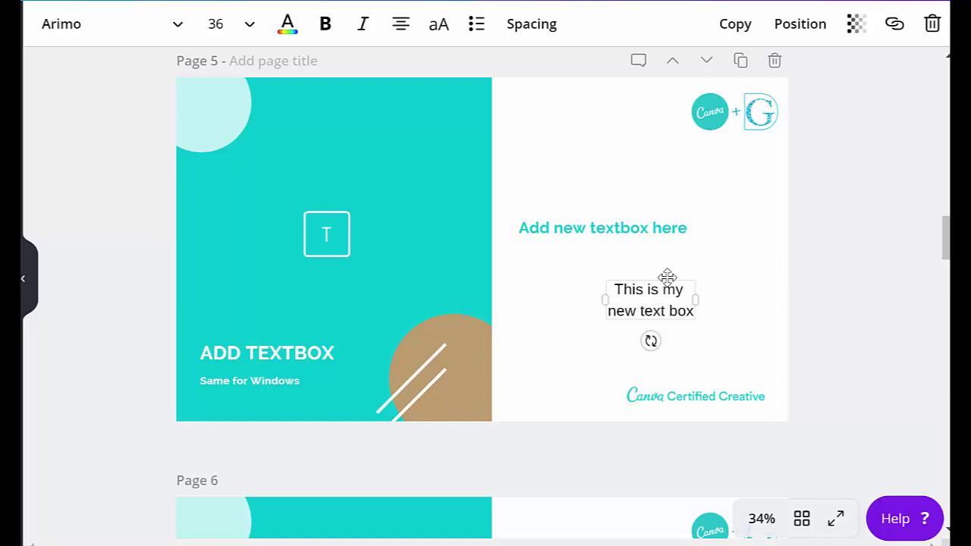
Delete the new text box and scroll down to page 6
key(Delete)
scroll(676, 353, down, 5)
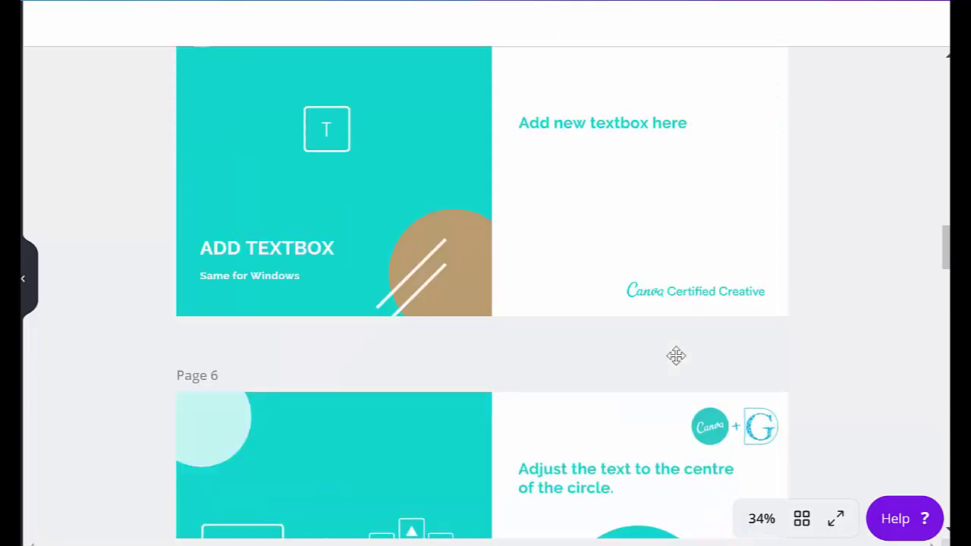
scroll(825, 361, down, 2)
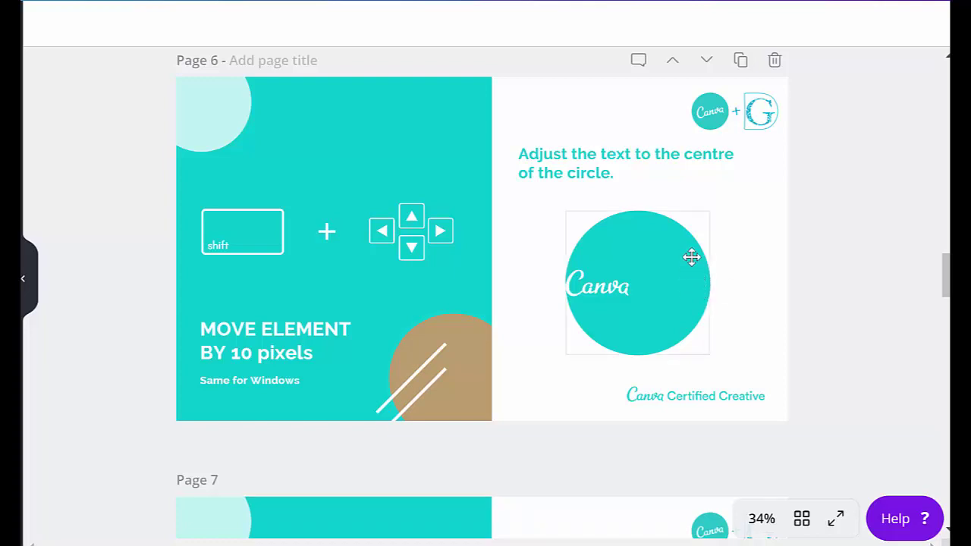
Nudge the Canva text toward the teal circle's centre with Shift+arrows, then return it
click(594, 289)
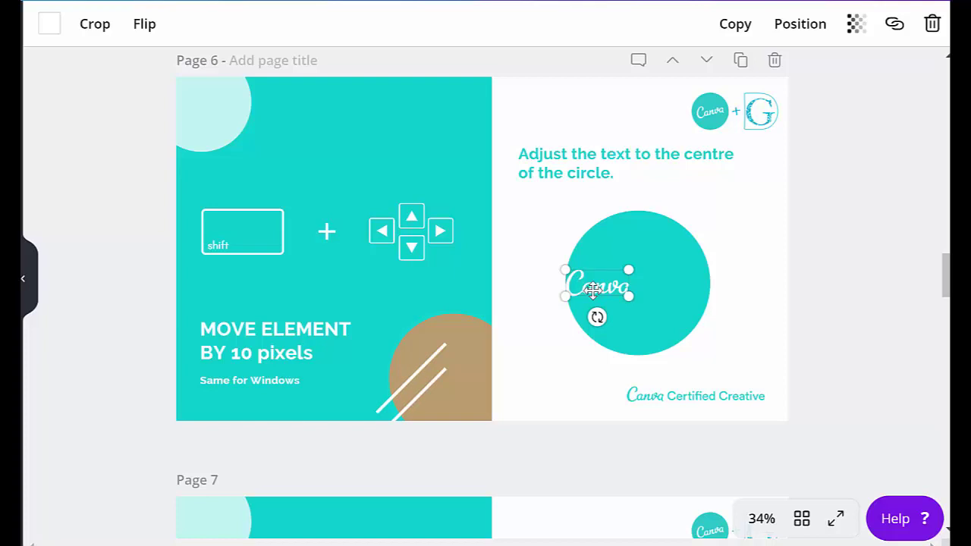
key(shift+Right)
key(shift+Right)
key(shift+Right)
key(shift+Right)
key(shift+Right)
key(shift+Right)
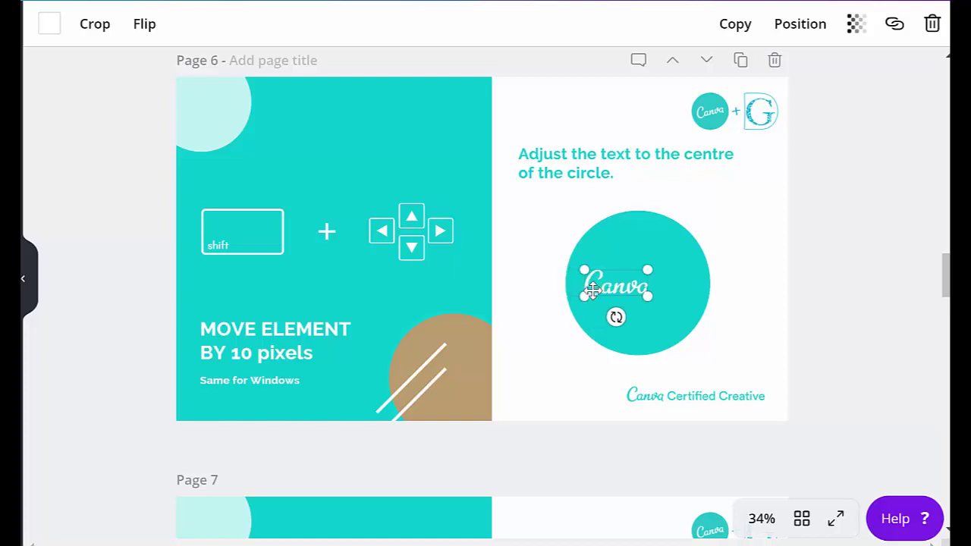
key(shift+Right)
key(shift+Right)
key(shift+Right)
key(shift+Right)
key(shift+Right)
key(shift+Right)
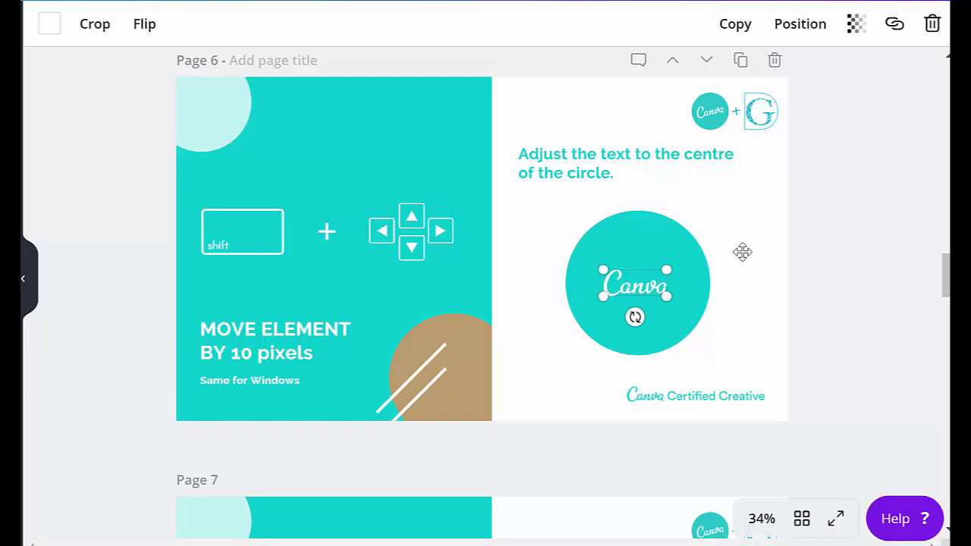
key(shift+Up)
key(shift+Up)
key(shift+Up)
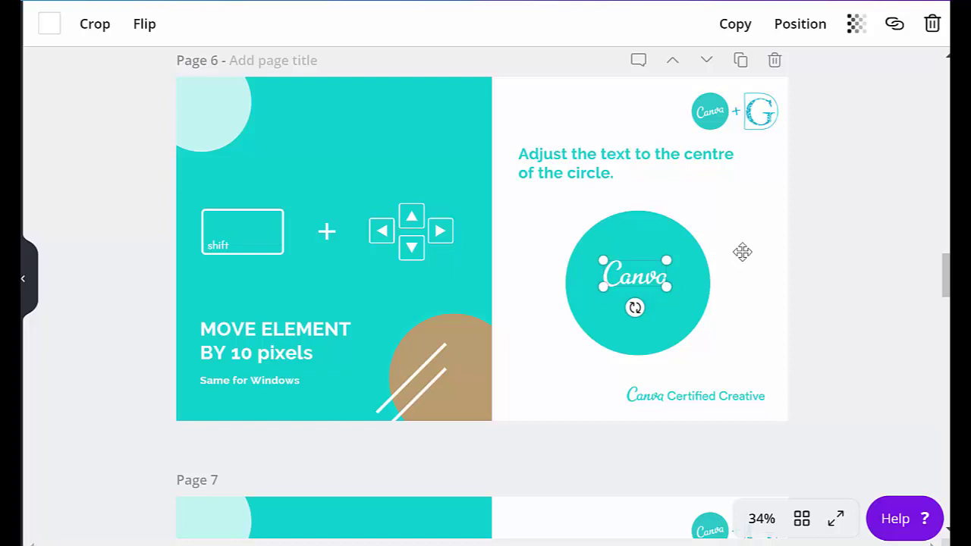
key(shift+Down)
key(shift+Down)
key(shift+Down)
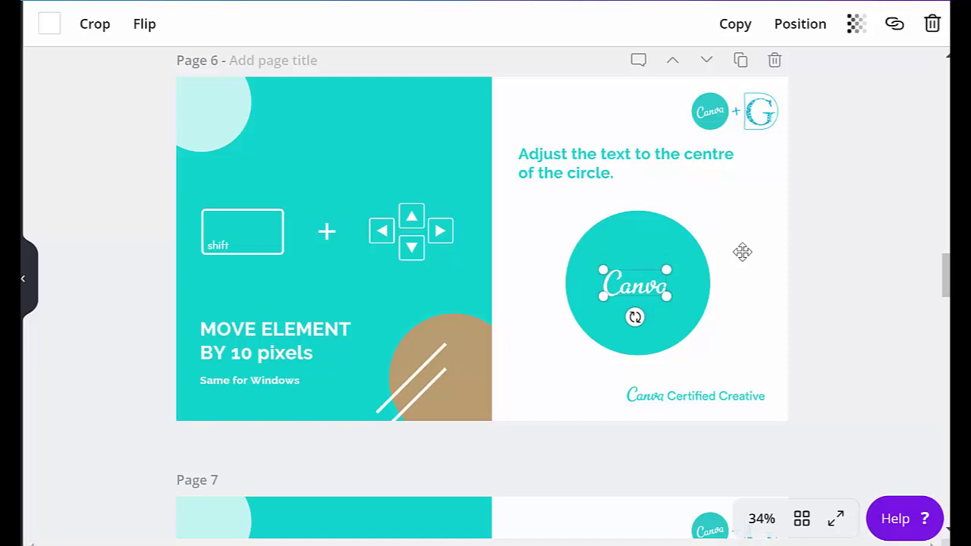
click(745, 247)
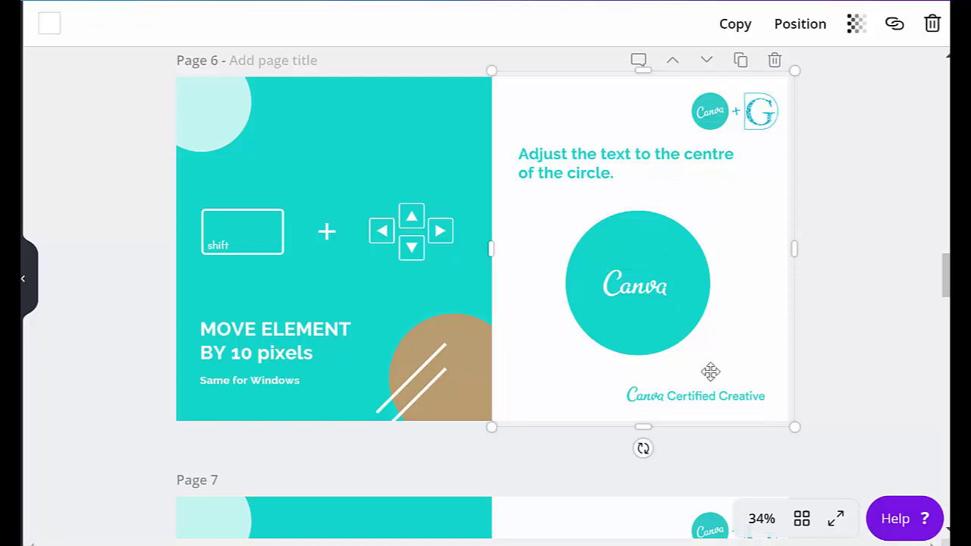
key(shift+Left)
key(shift+Left)
key(shift+Left)
key(shift+Left)
key(shift+Left)
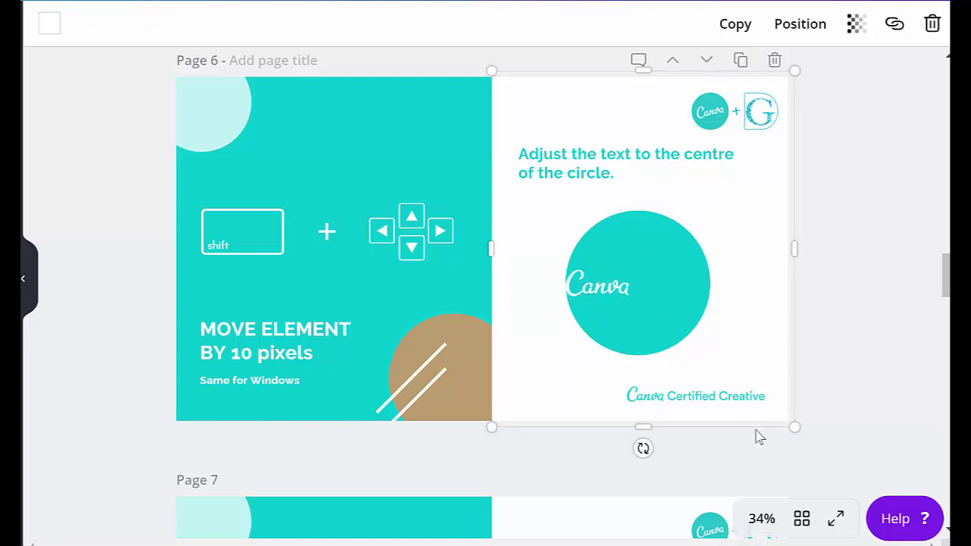
scroll(756, 436, down, 4)
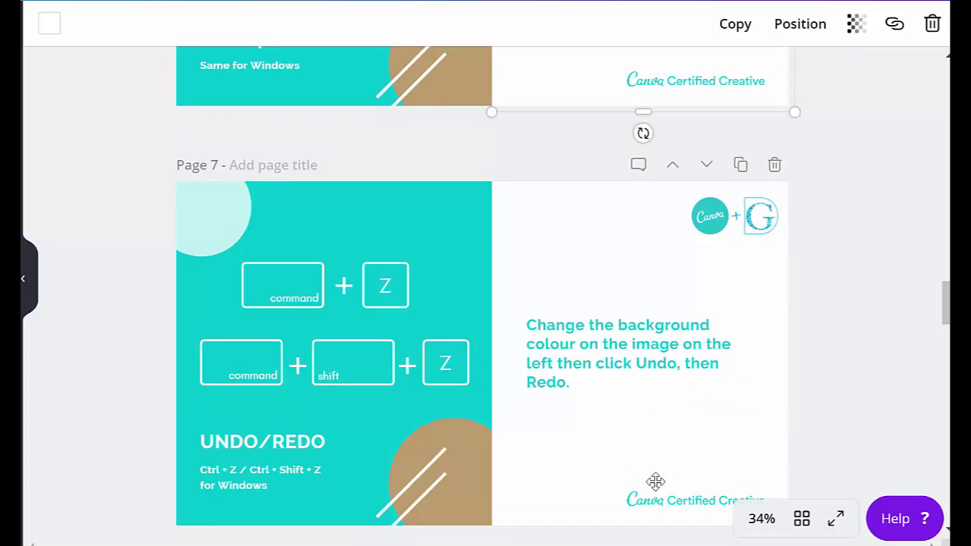
Turn page 7's left image purple, undo, redo, then undo again to restore teal
click(354, 220)
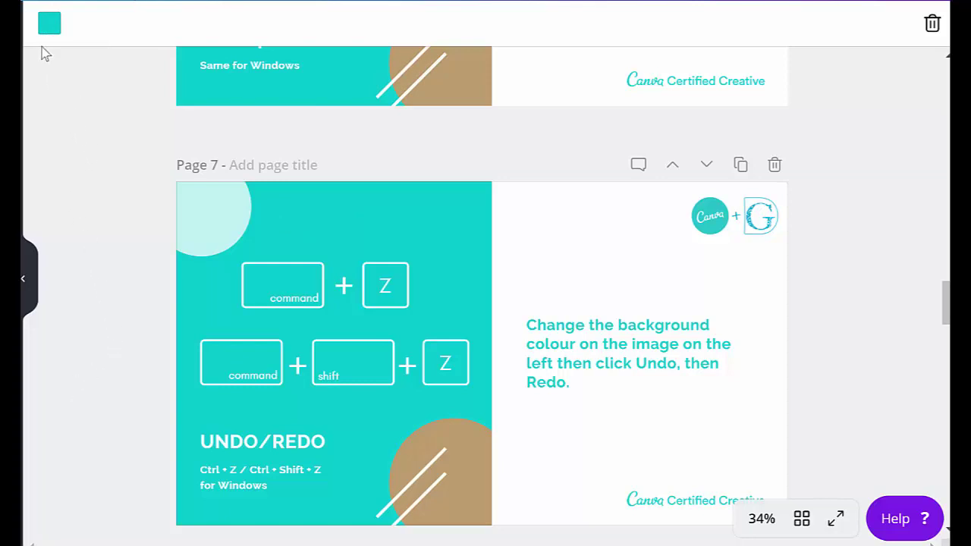
click(49, 25)
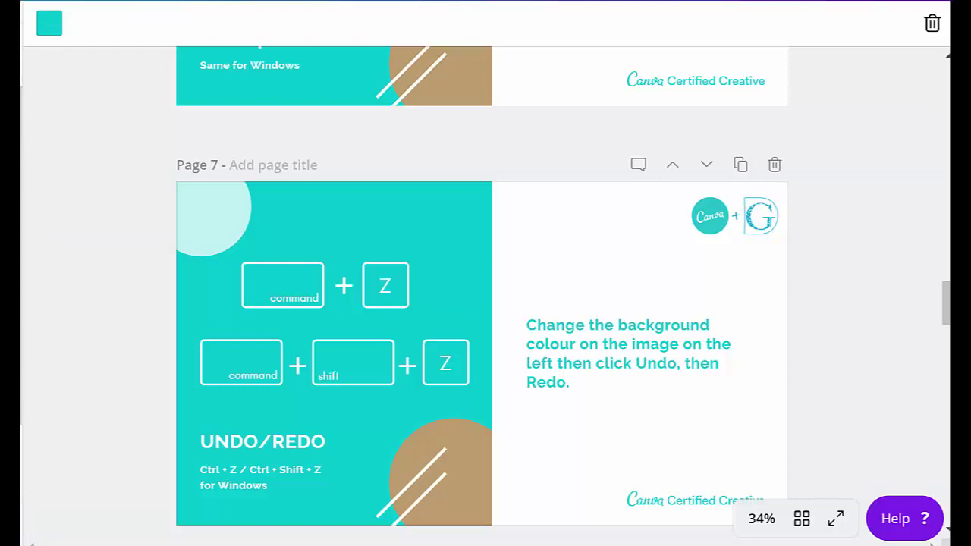
key(ctrl+z)
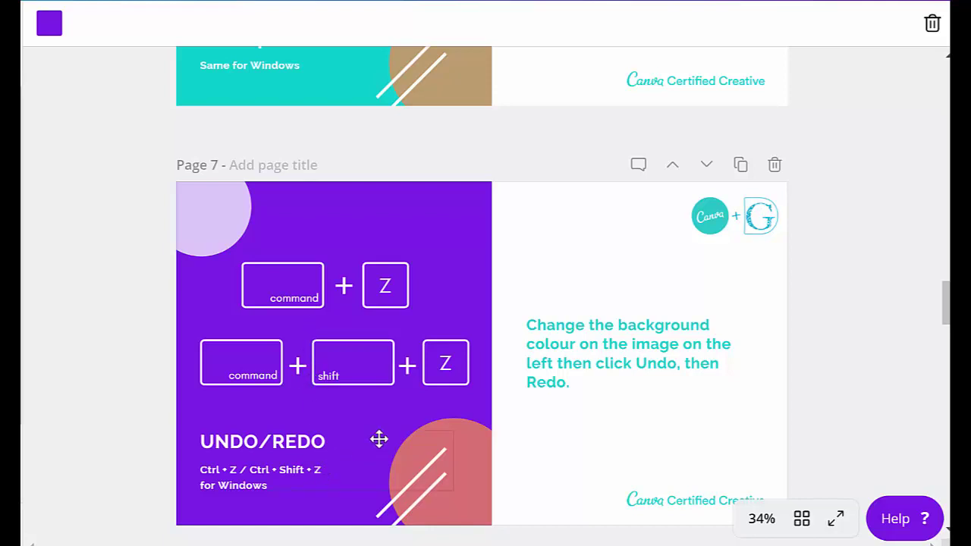
key(ctrl+z)
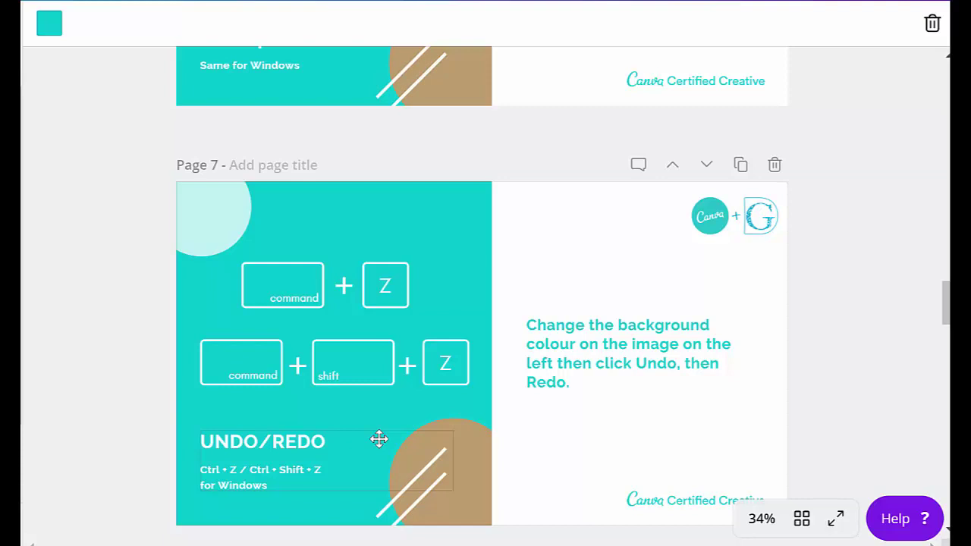
key(ctrl+shift+z)
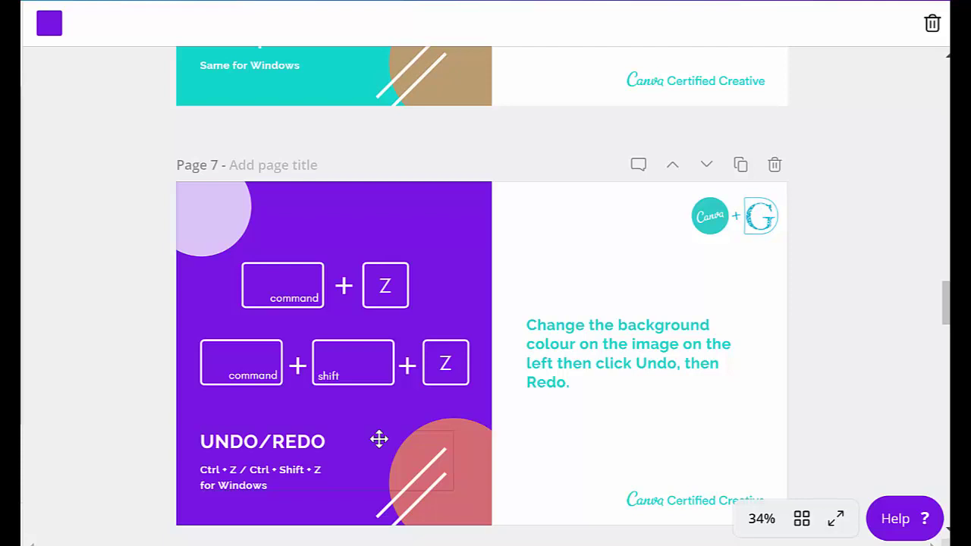
key(ctrl+z)
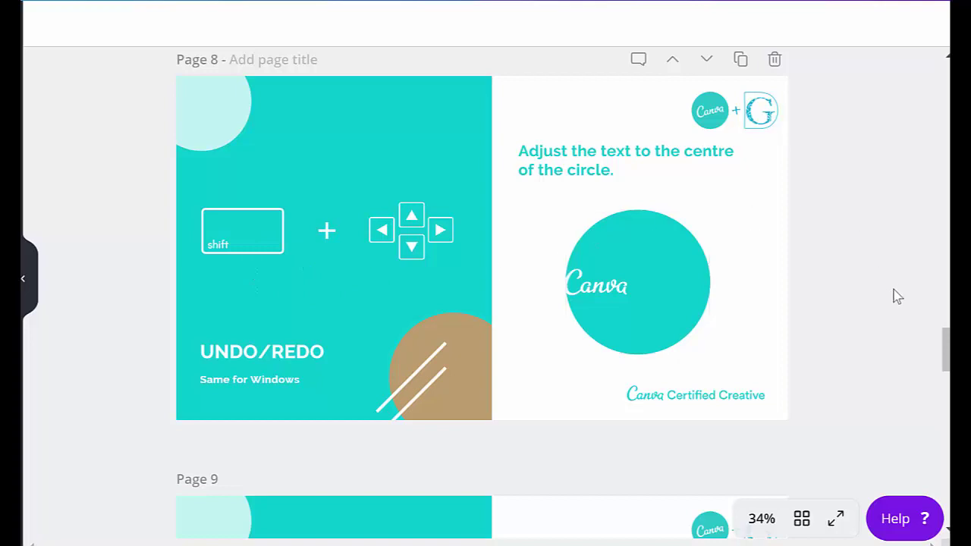
Nudge page 8's Canva text right twice and up and down with Shift+arrows
click(594, 289)
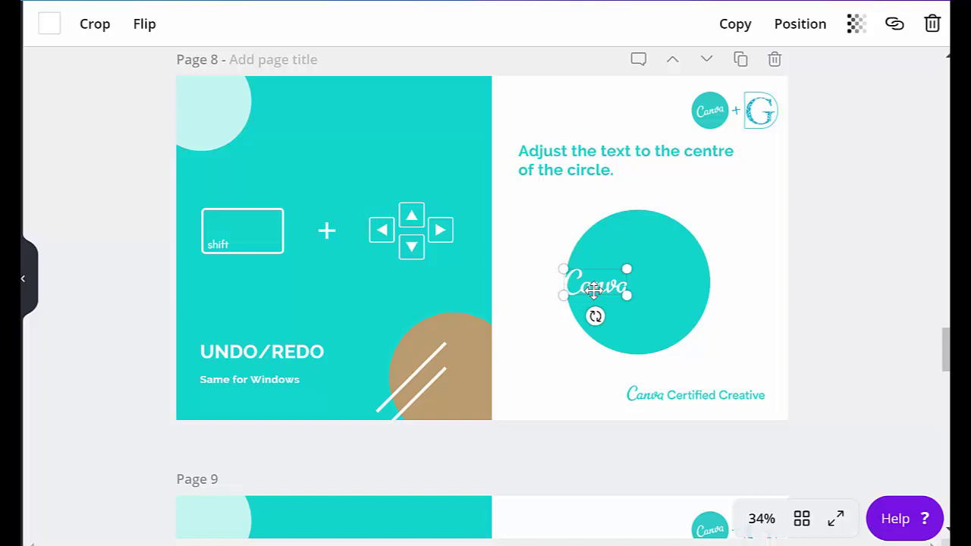
key(shift+Right)
key(shift+Right)
key(shift+Right)
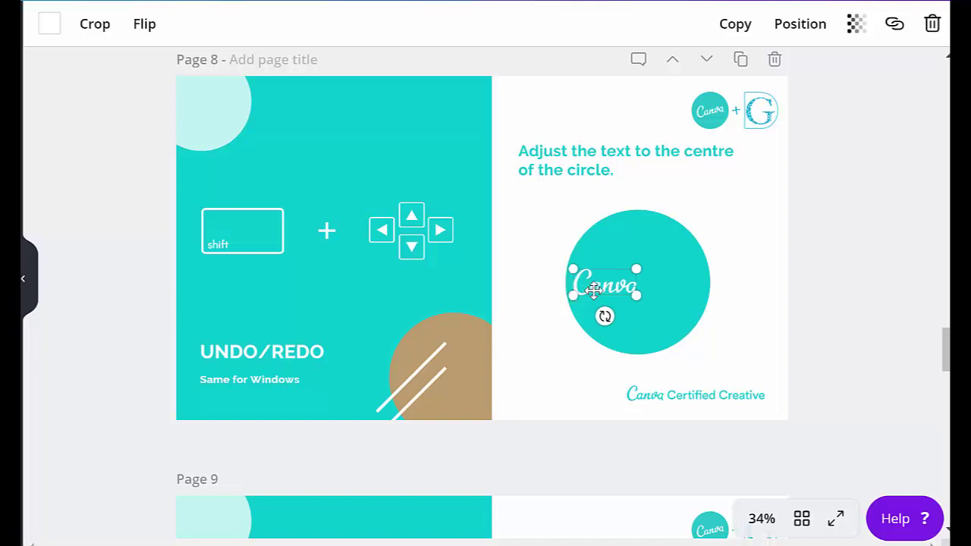
key(shift+Right)
key(shift+Right)
key(shift+Right)
key(shift+Right)
key(shift+Right)
key(shift+Right)
key(shift+Right)
key(shift+Right)
key(shift+Right)
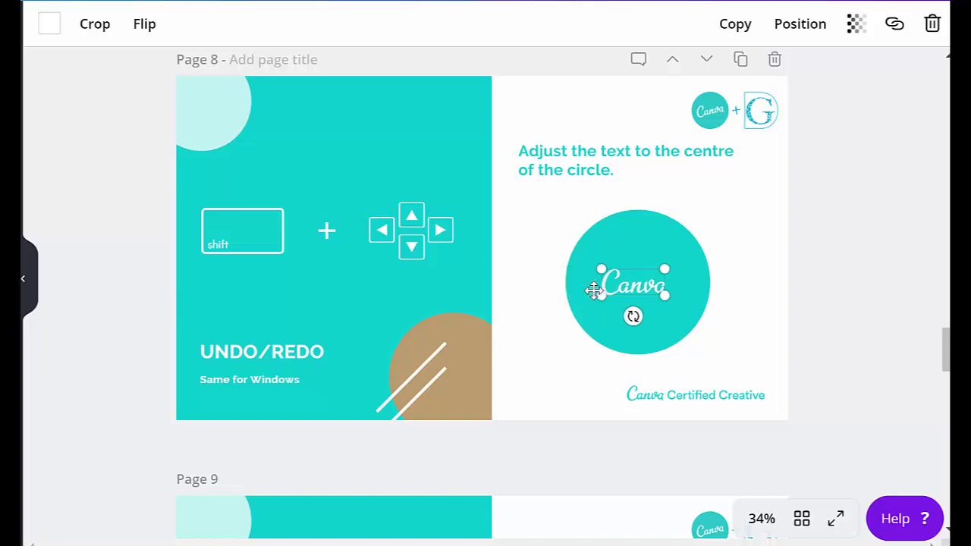
key(shift+Up)
key(shift+Up)
key(shift+Up)
key(shift+Down)
key(shift+Down)
key(shift+Down)
key(shift+Up)
key(shift+Up)
key(shift+Up)
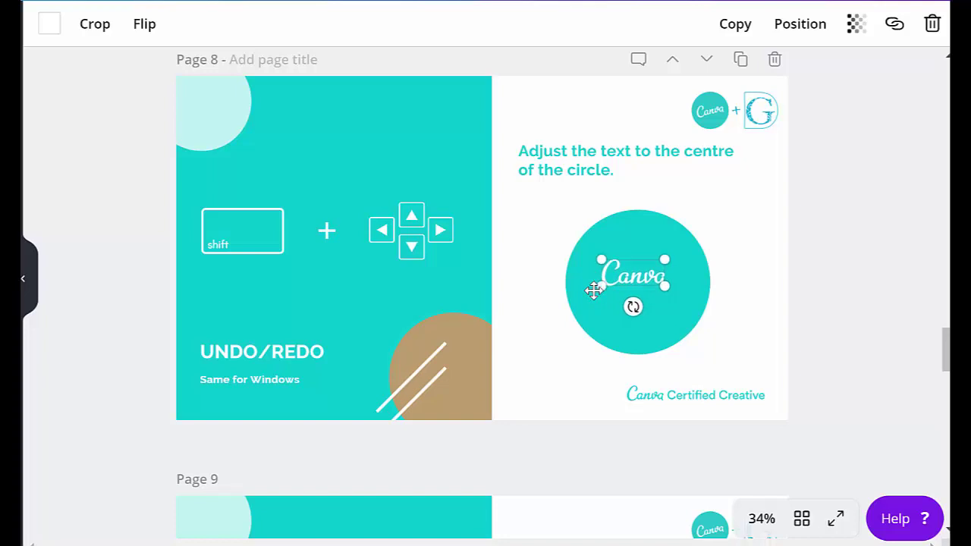
key(shift+Down)
click(644, 286)
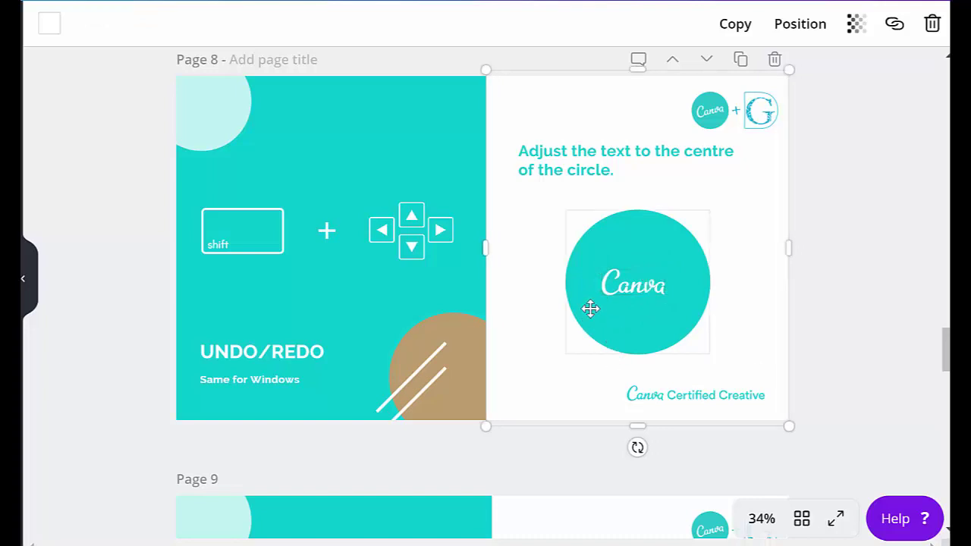
Shift the Canva text two steps left back to the circle's left edge and deselect
click(617, 295)
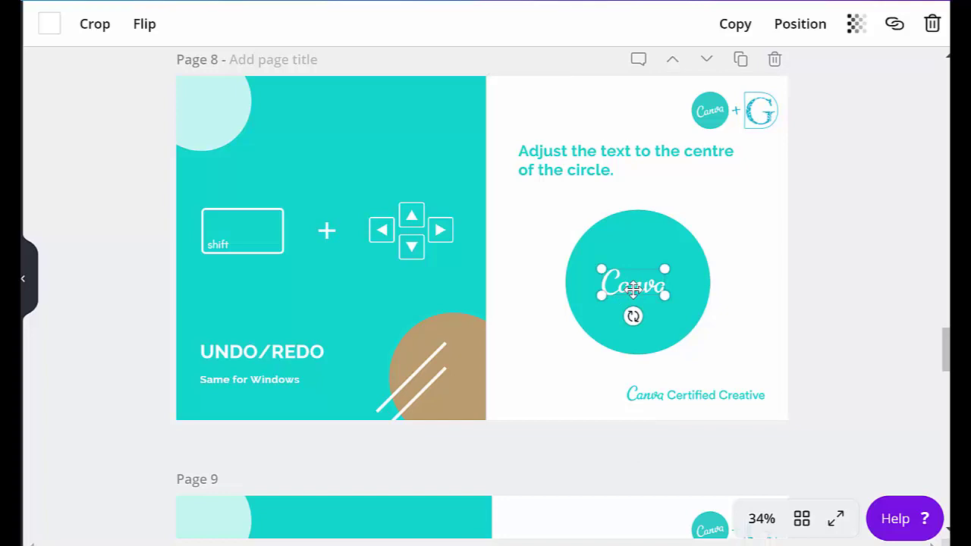
key(shift+Left)
key(shift+Left)
key(shift+Left)
key(shift+Left)
key(shift+Left)
key(shift+Left)
key(shift+Left)
key(shift+Left)
key(shift+Left)
key(shift+Left)
key(shift+Left)
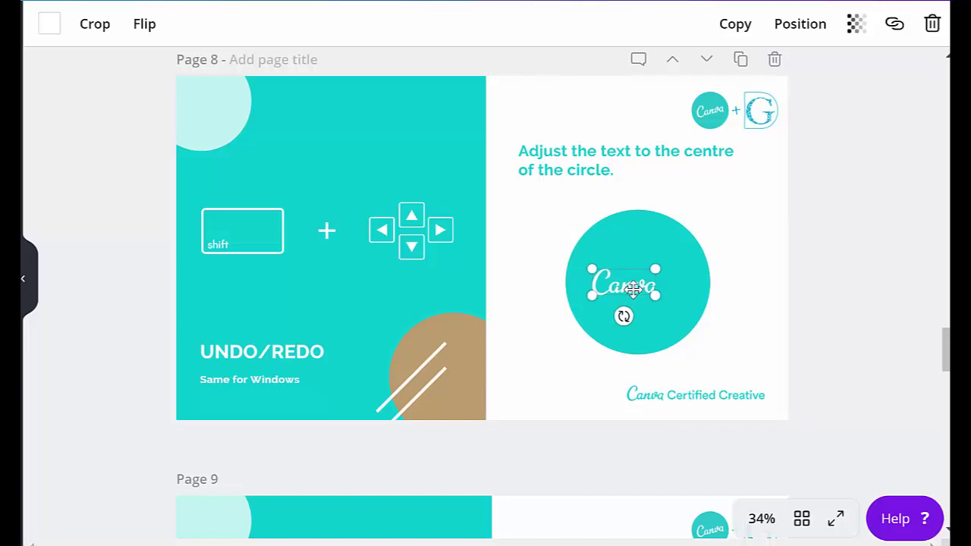
key(shift+Left)
key(shift+Left)
key(shift+Left)
key(shift+Left)
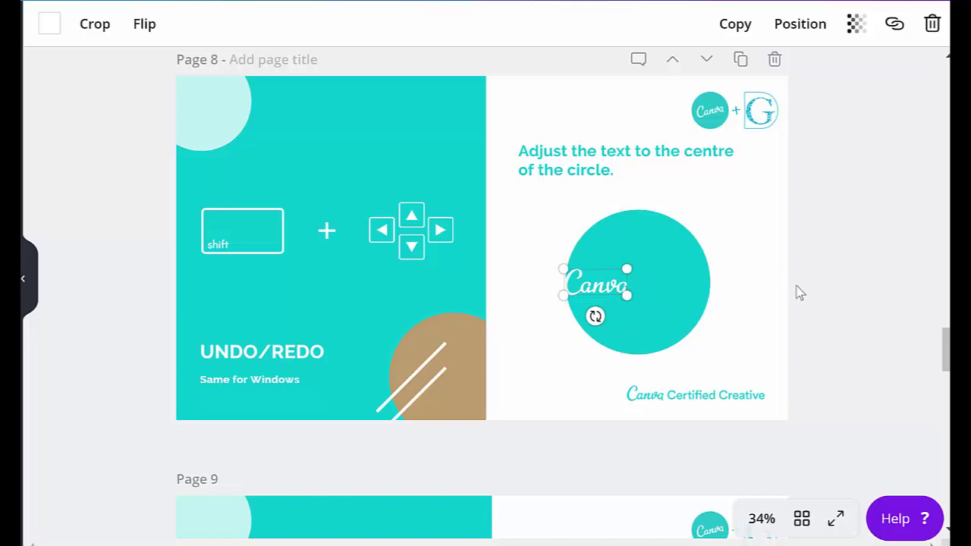
click(855, 278)
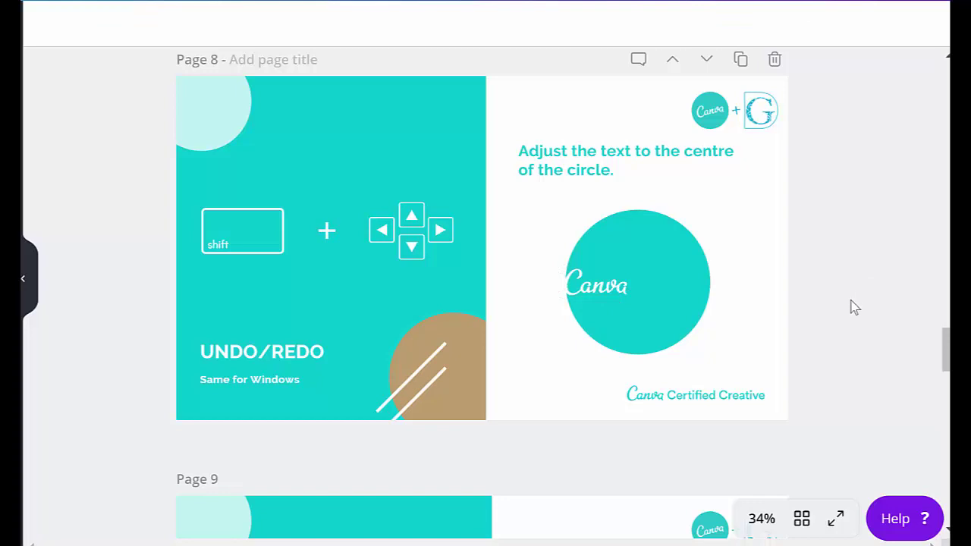
Group the star, heart and ring inside page 9's square
scroll(852, 300, down, 5)
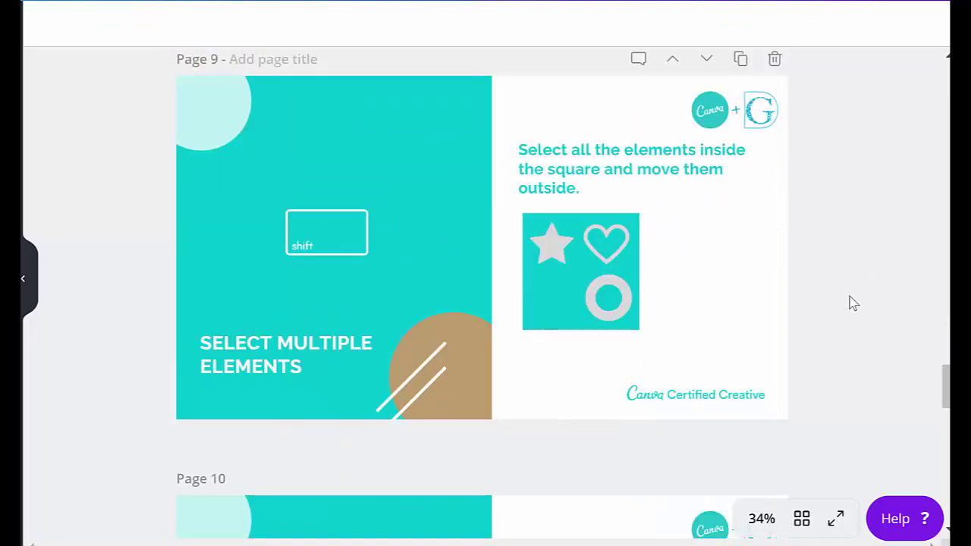
click(554, 250)
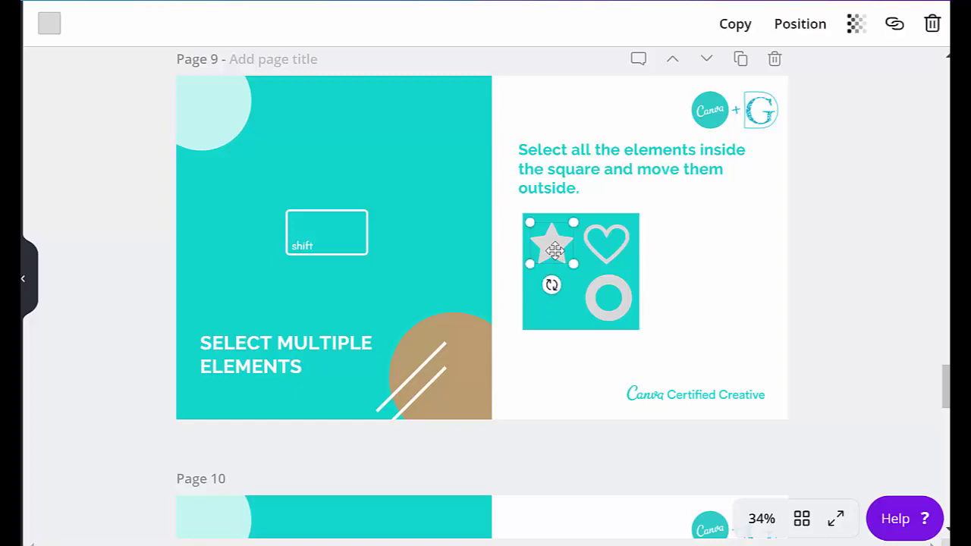
shift+click(607, 242)
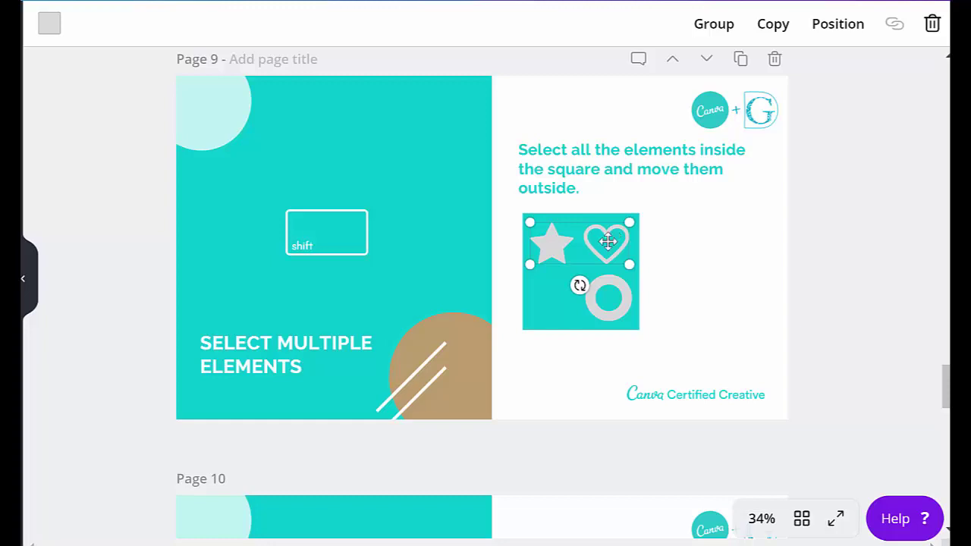
shift+click(610, 305)
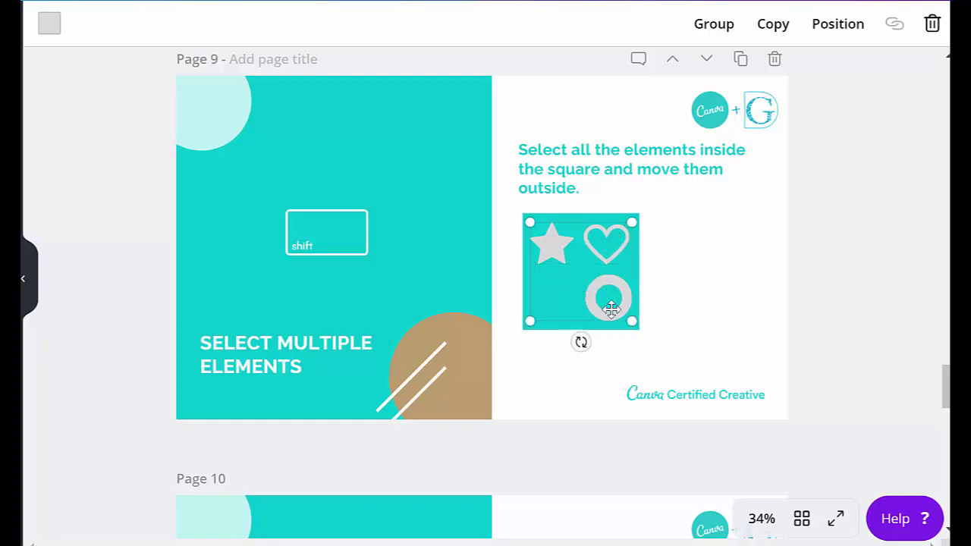
click(707, 28)
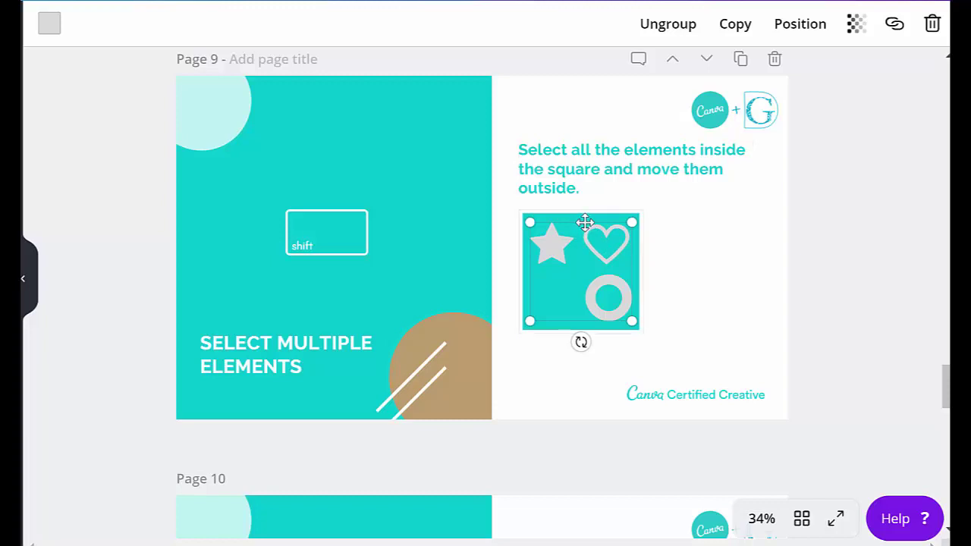
Drag the grouped shapes out of the square, then ungroup them and clear the selection
drag(585, 221, 566, 321)
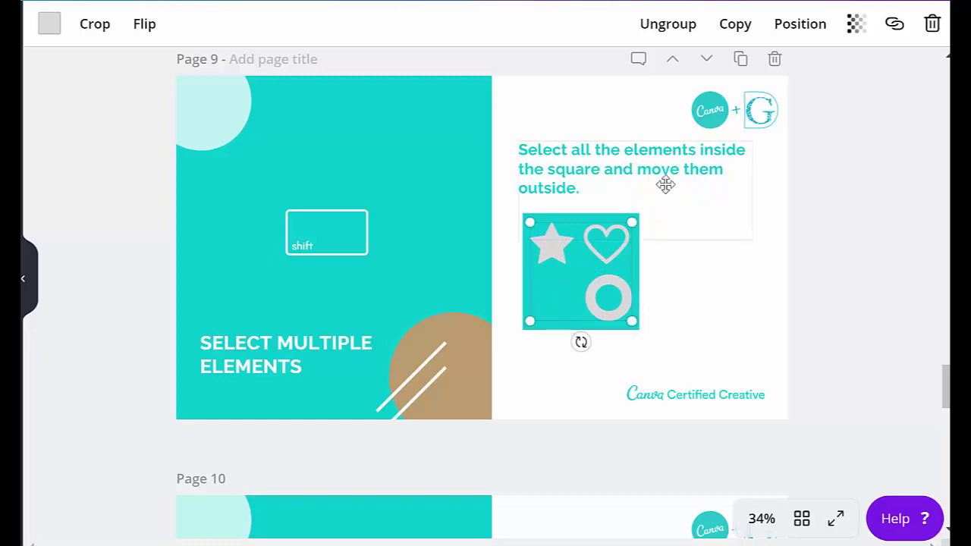
click(665, 33)
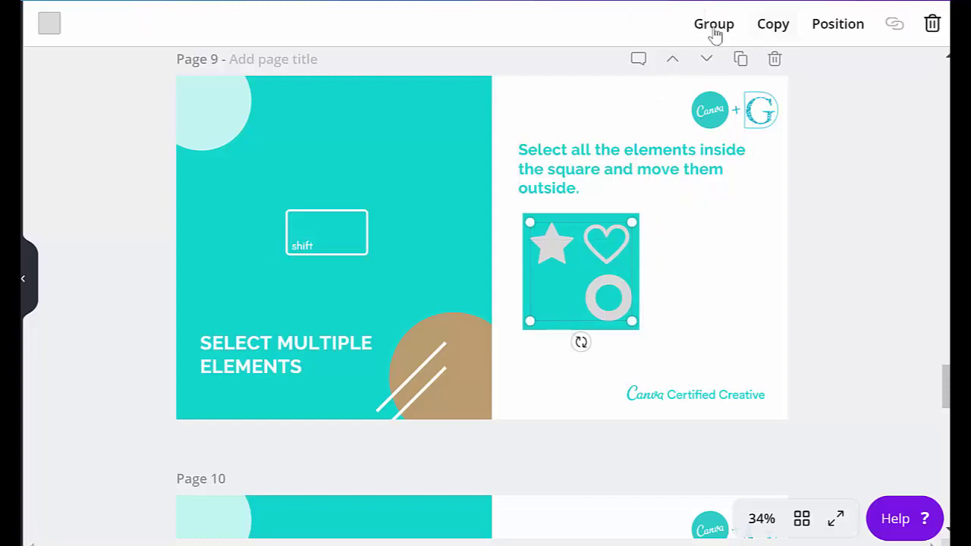
click(686, 294)
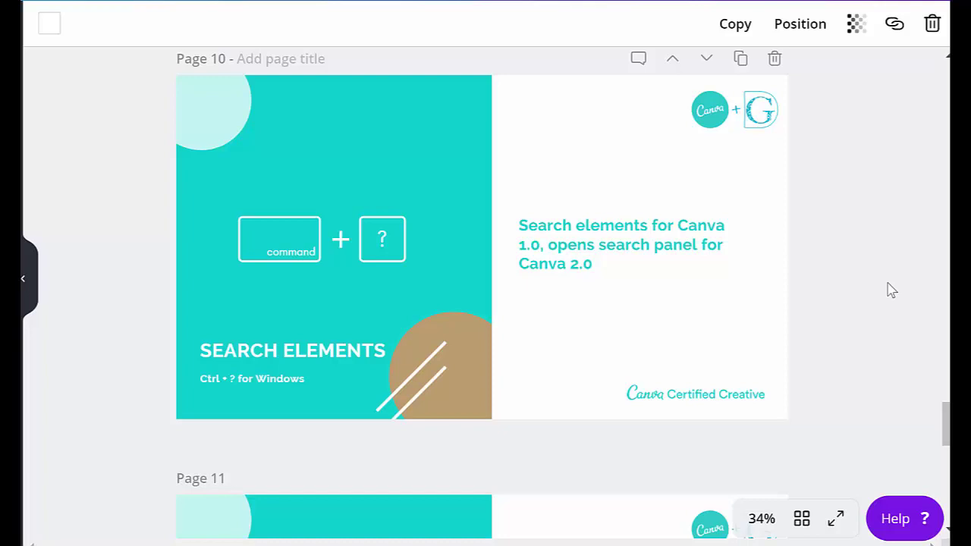
Scroll past the Search Elements page down to page 11, Change Word Spacing
scroll(872, 292, down, 5)
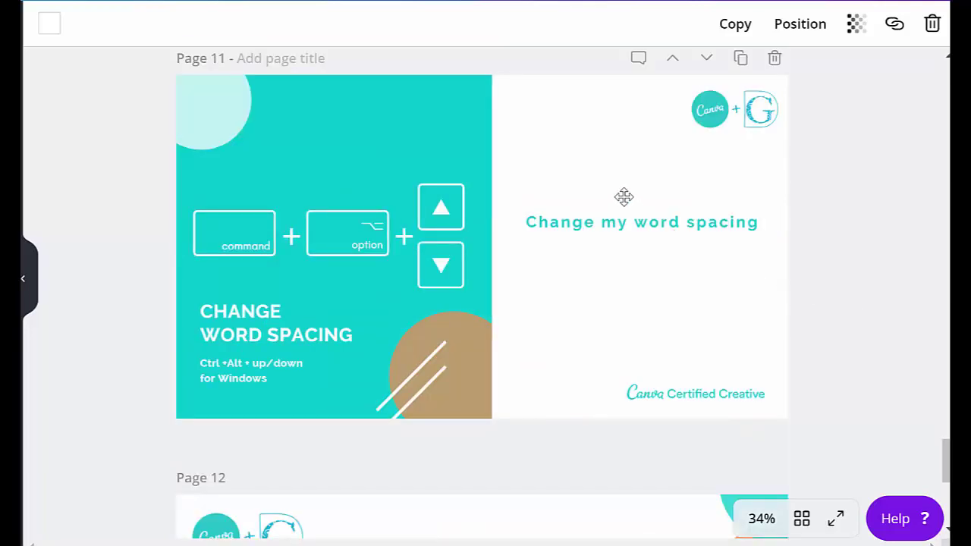
Widen then tighten the 'Change my word spacing' line's word gaps, ending tighter than before
click(577, 219)
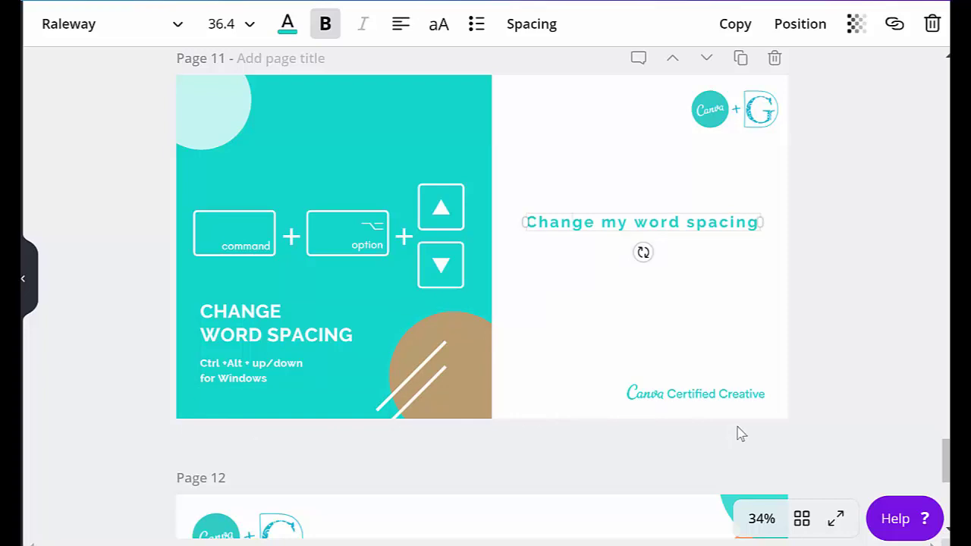
key(super+alt+Down)
key(super+alt+Down)
key(super+alt+Down)
key(super+alt+Down)
key(super+alt+Down)
key(super+alt+Down)
key(super+alt+Down)
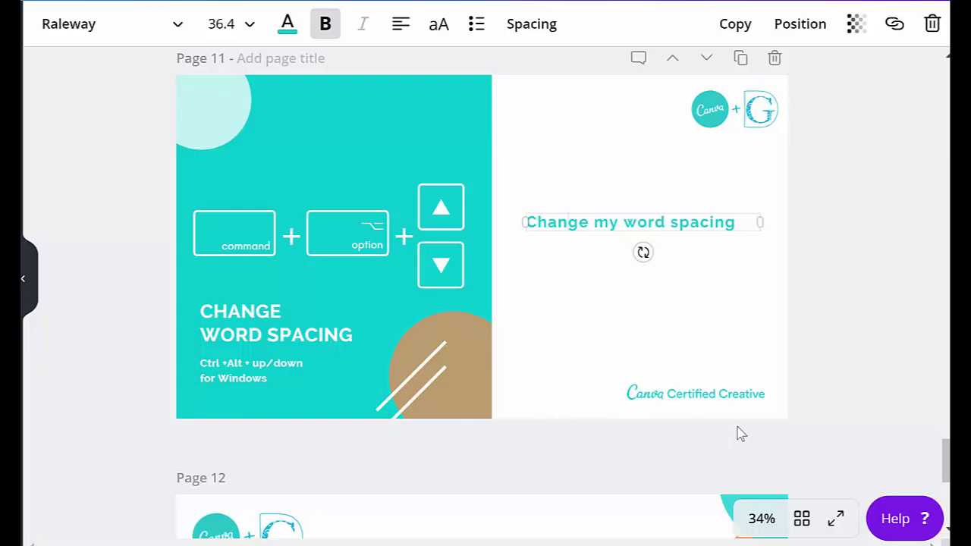
key(super+alt+Down)
key(super+alt+Down)
key(super+alt+Down)
key(super+alt+Down)
key(super+alt+Down)
key(super+alt+Down)
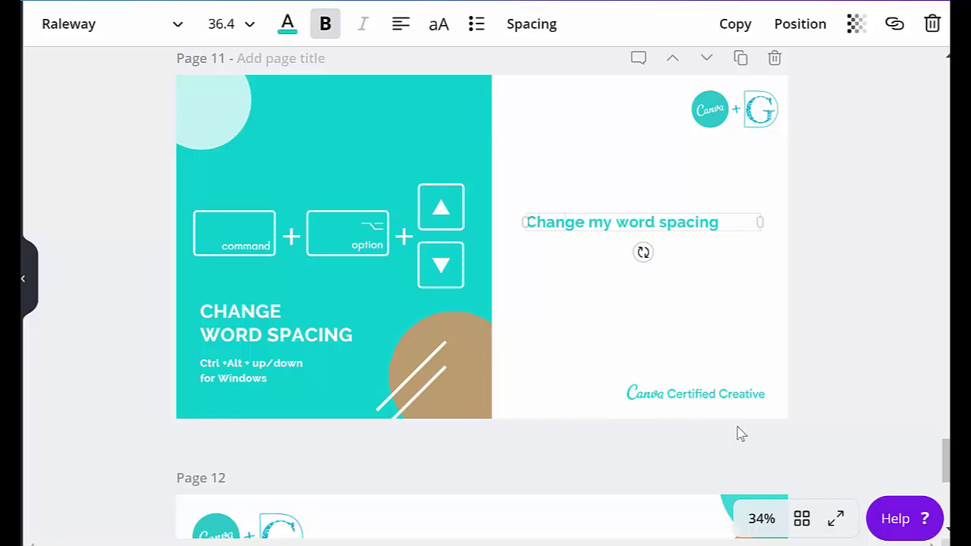
key(ctrl+alt+Down)
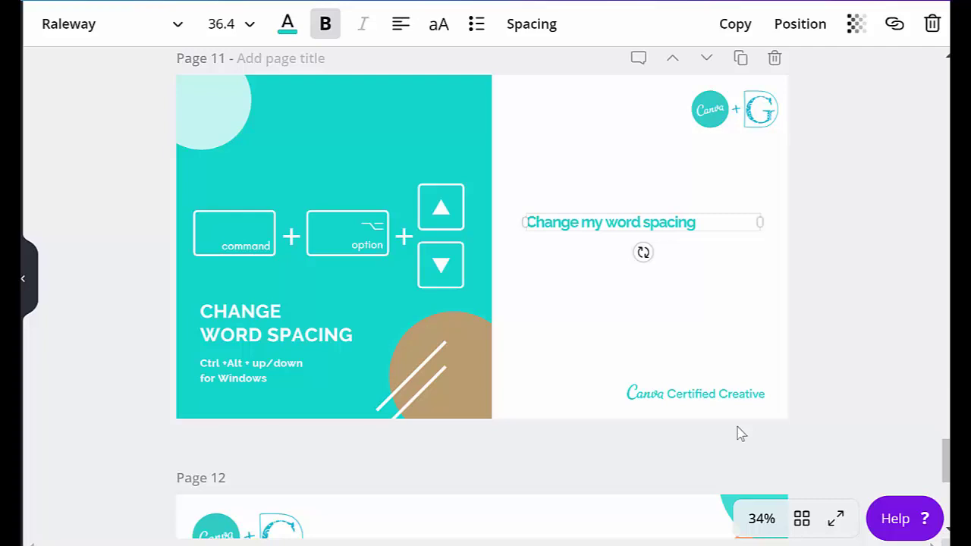
key(ctrl+alt+Up)
key(ctrl+alt+Up)
key(ctrl+alt+Up)
key(ctrl+alt+Up)
key(ctrl+alt+Up)
key(ctrl+alt+Up)
key(ctrl+alt+Up)
key(ctrl+alt+Up)
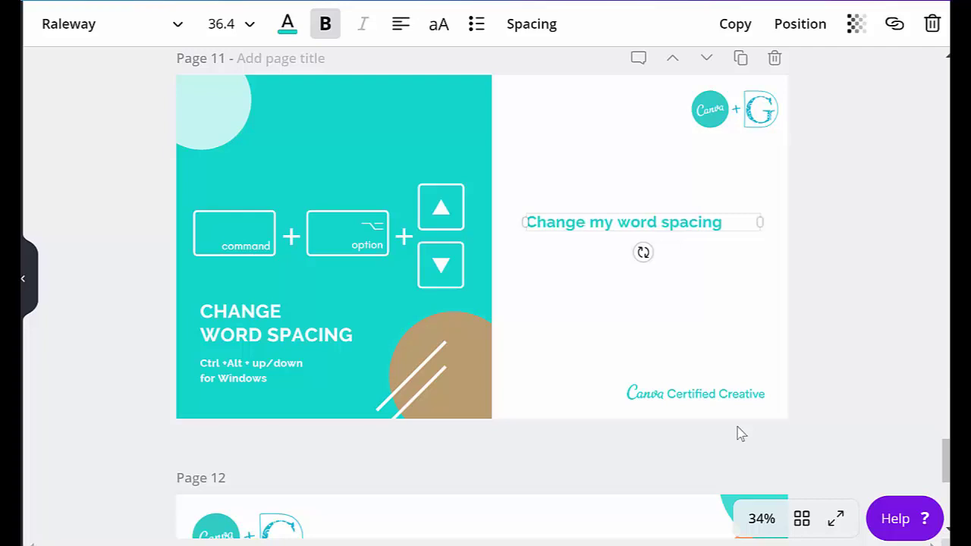
key(ctrl+alt+Up)
key(ctrl+alt+Up)
key(ctrl+alt+Up)
key(ctrl+alt+Up)
key(ctrl+alt+Up)
key(ctrl+alt+Up)
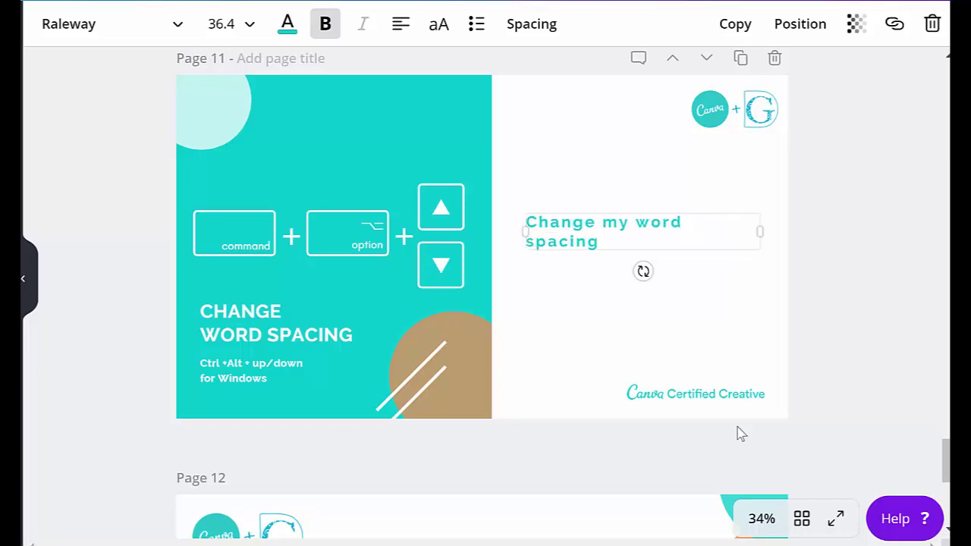
key(ctrl+alt+Up)
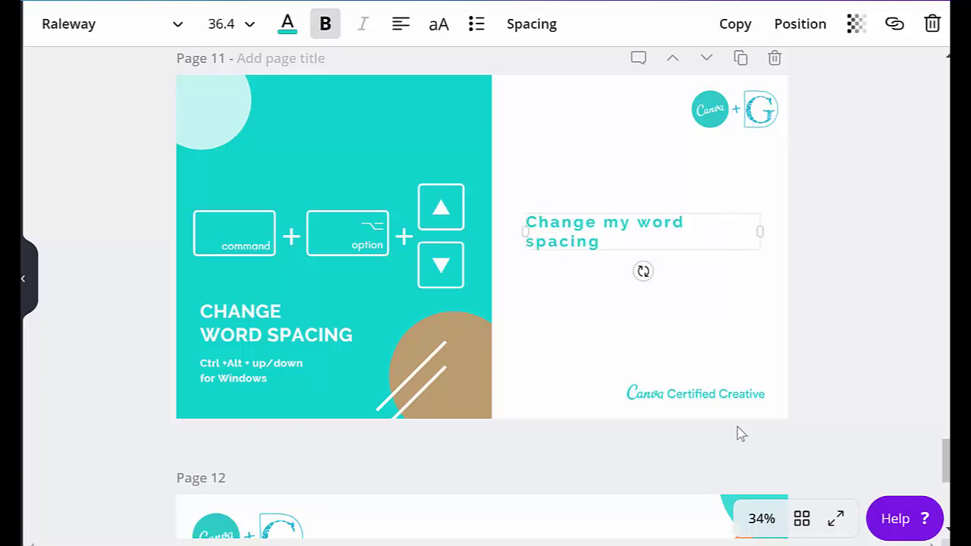
key(ctrl+alt+Down)
key(ctrl+alt+Down)
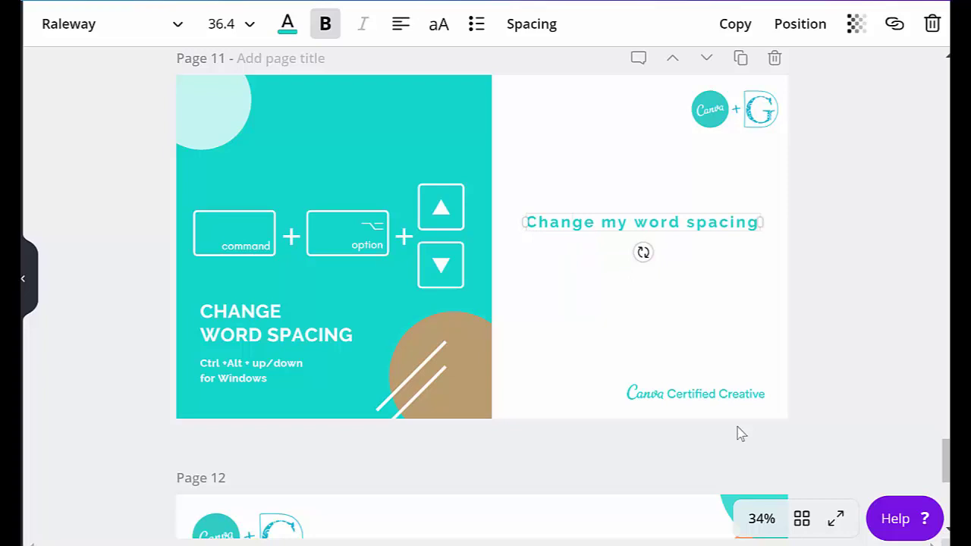
key(ctrl+alt+Down)
key(ctrl+alt+Down)
key(ctrl+alt+Down)
key(ctrl+alt+Down)
key(ctrl+alt+Down)
key(ctrl+alt+Down)
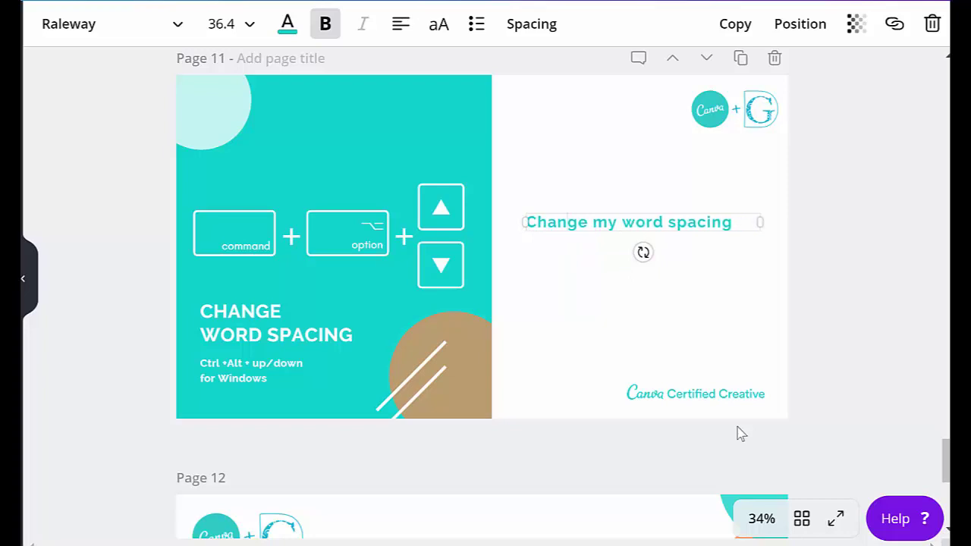
key(ctrl+alt+Down)
key(ctrl+alt+Down)
key(ctrl+alt+Down)
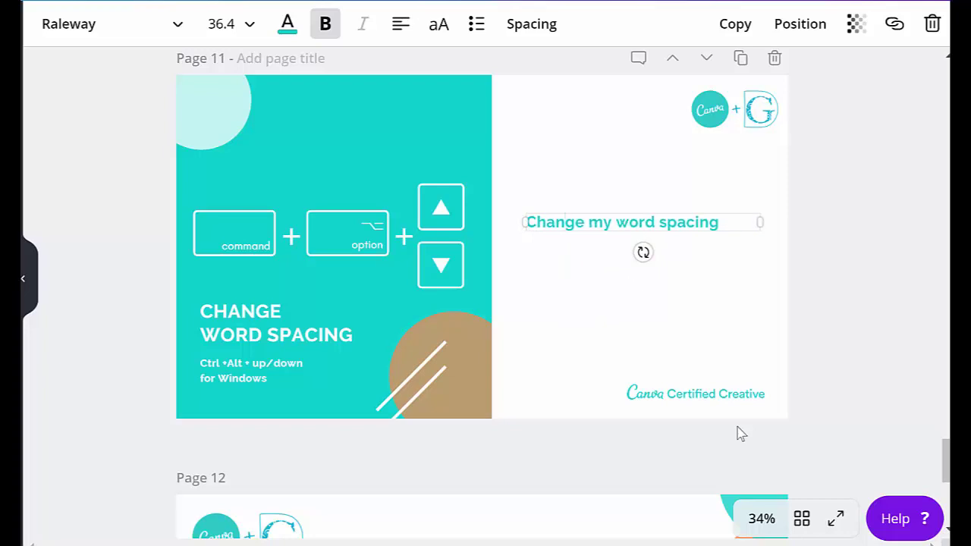
key(ctrl+alt+Down)
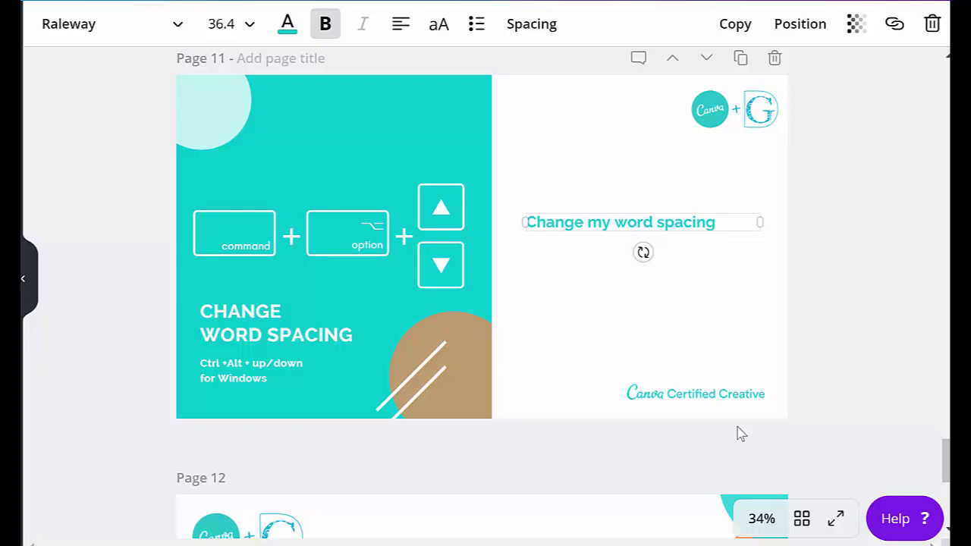
scroll(721, 436, down, 5)
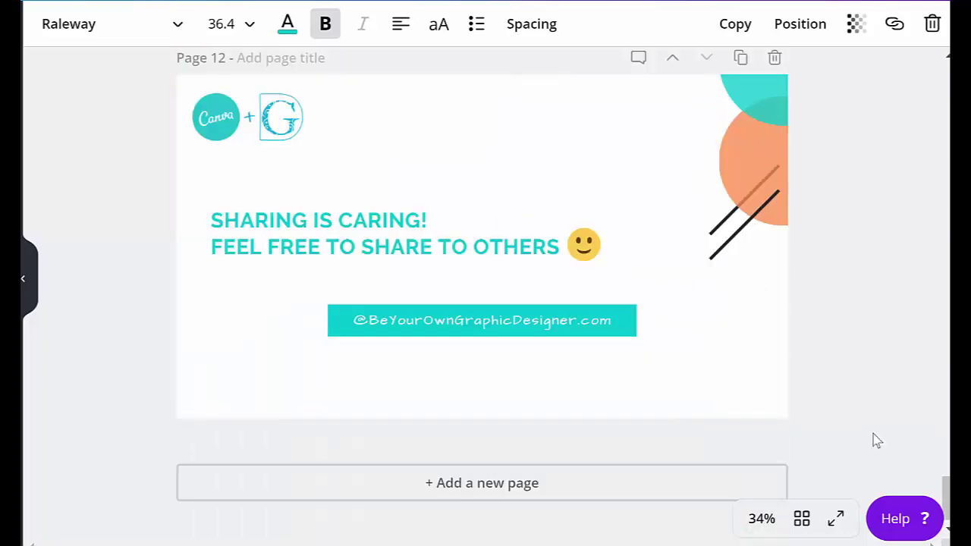